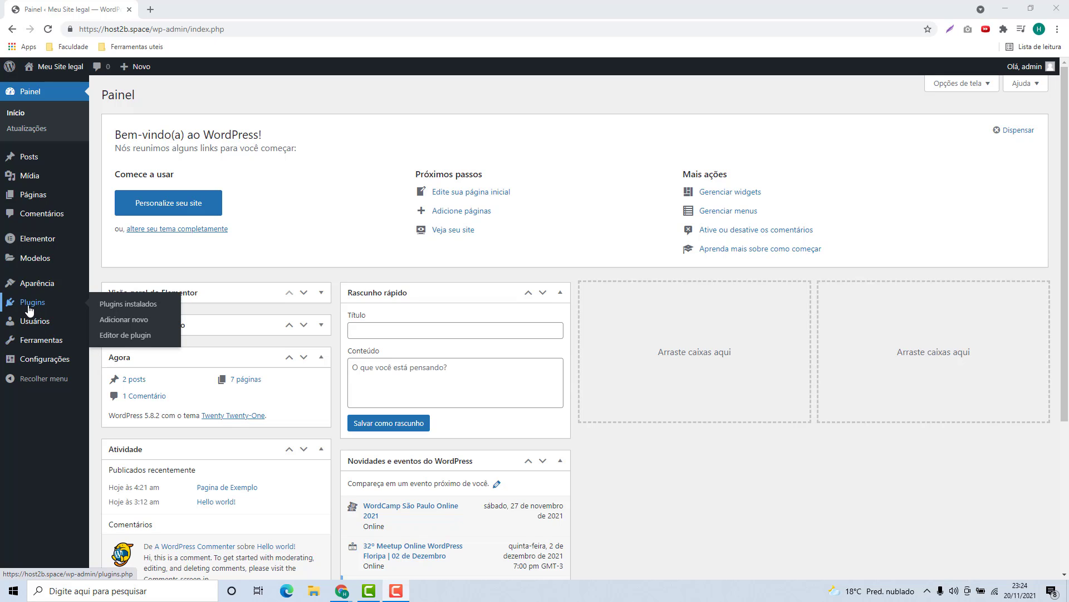
Search the plugin directory for 'SMTP', then install and activate WP Mail SMTP by WPForms
left_click(29, 307)
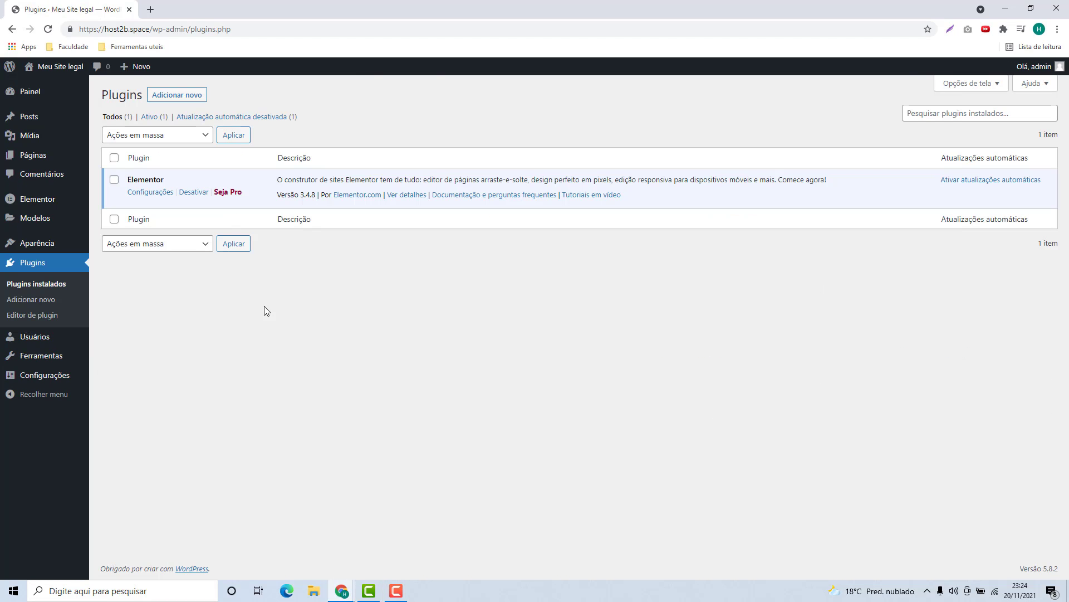
left_click(174, 96)
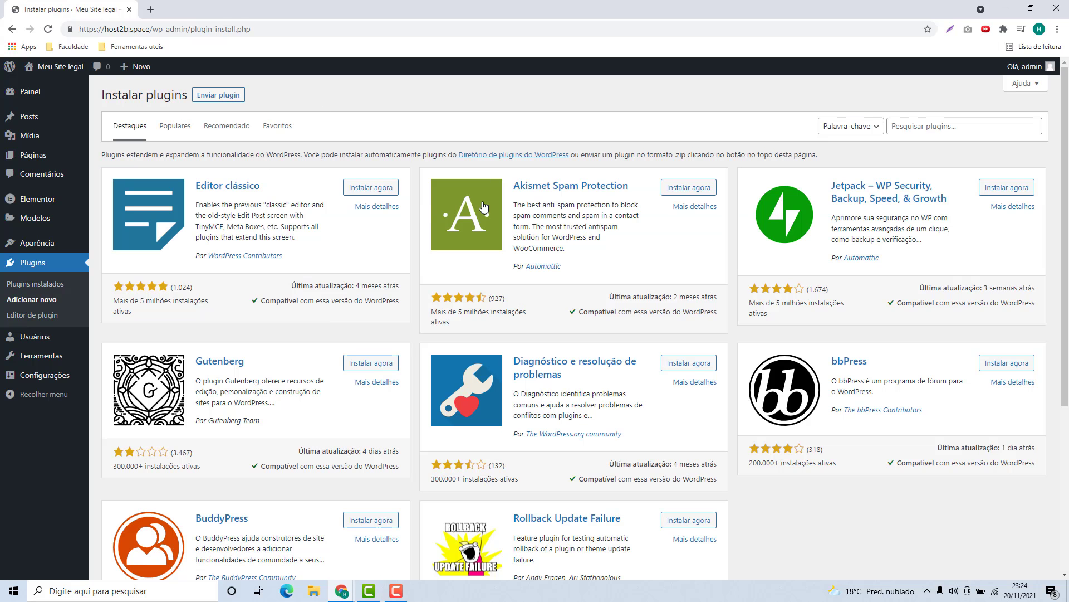
left_click(913, 127)
type("SMTP")
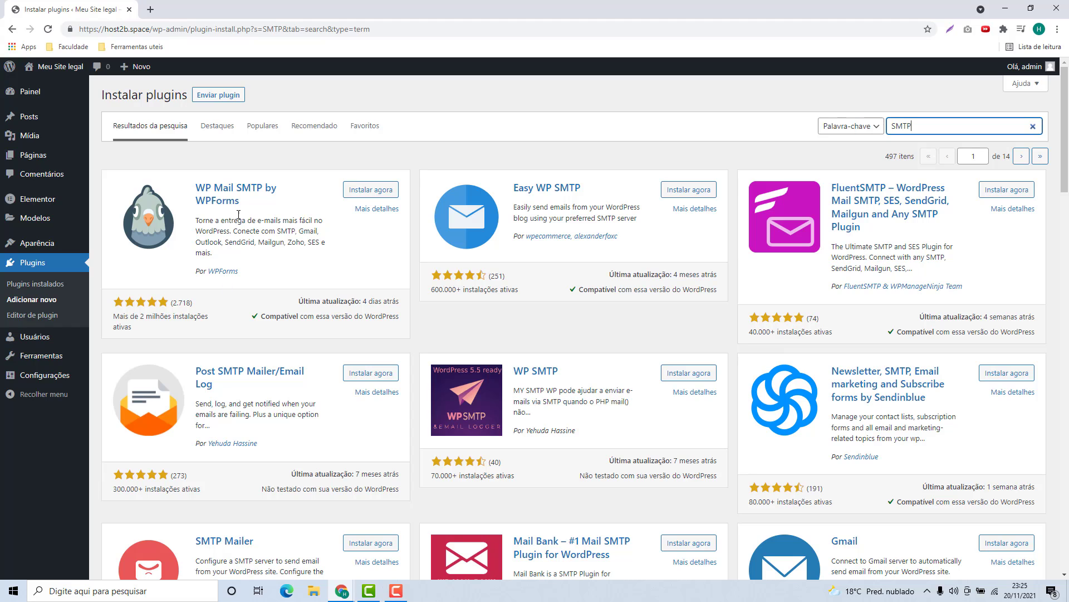
left_click(374, 194)
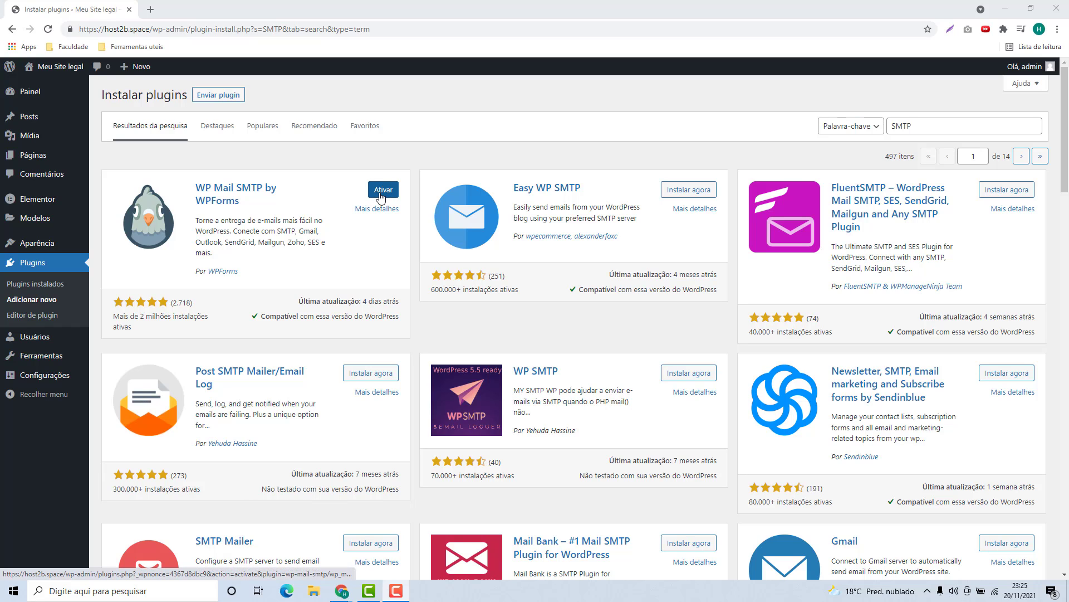
left_click(382, 195)
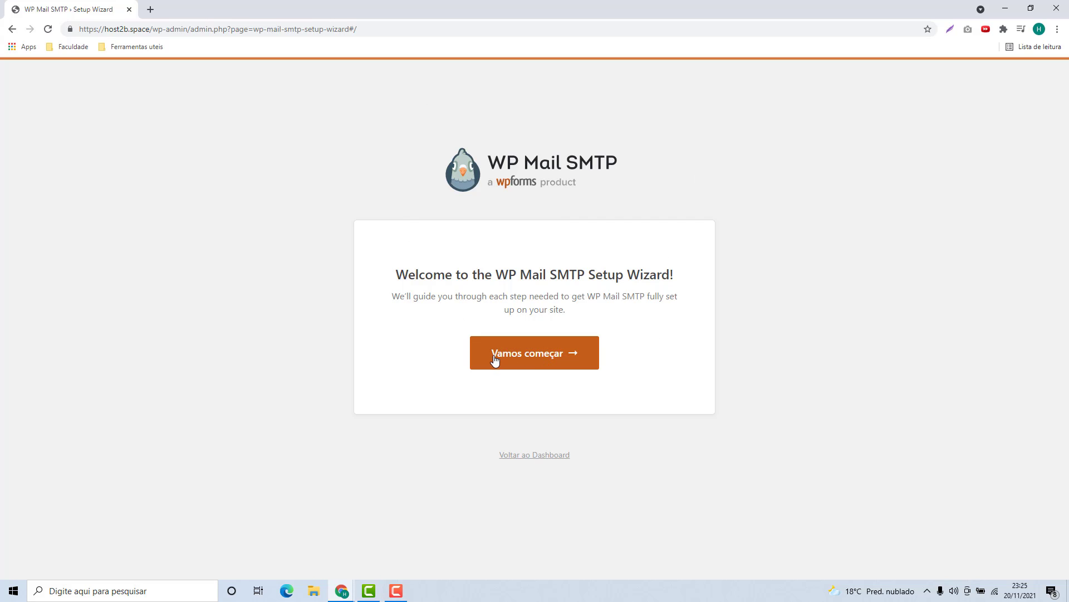
Start the setup wizard, choose Google / Gmail as the mailer, and accept its limitations
left_click(529, 362)
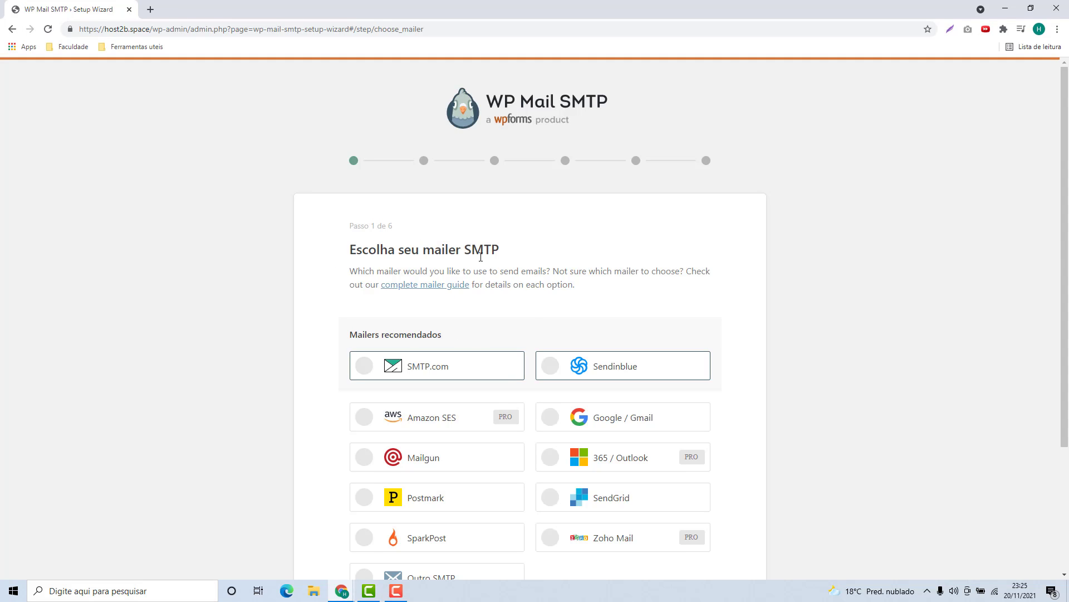
scroll(511, 238, "down", 2)
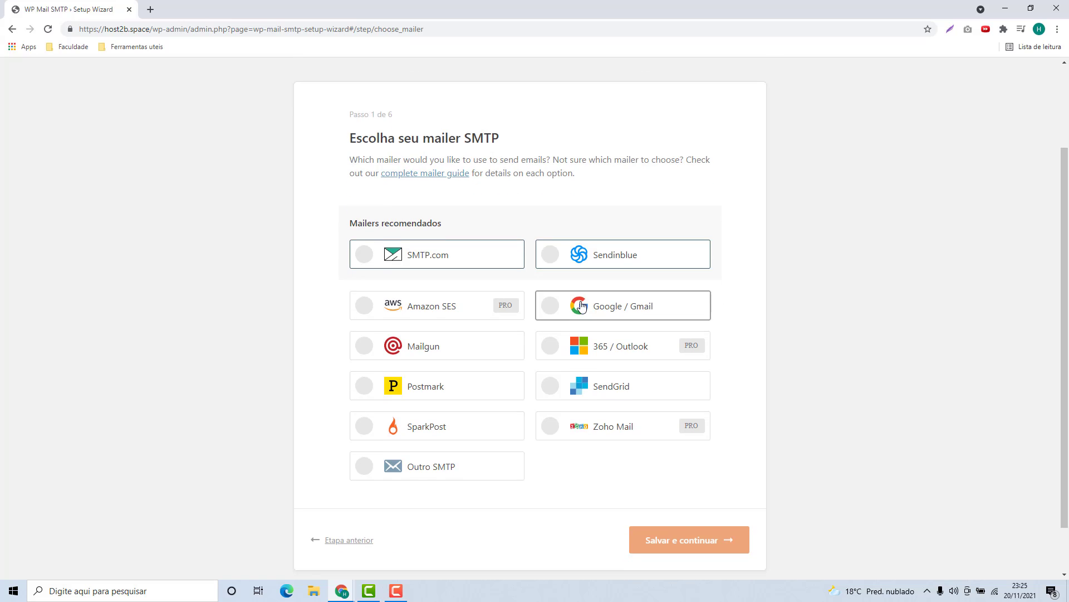
left_click(630, 314)
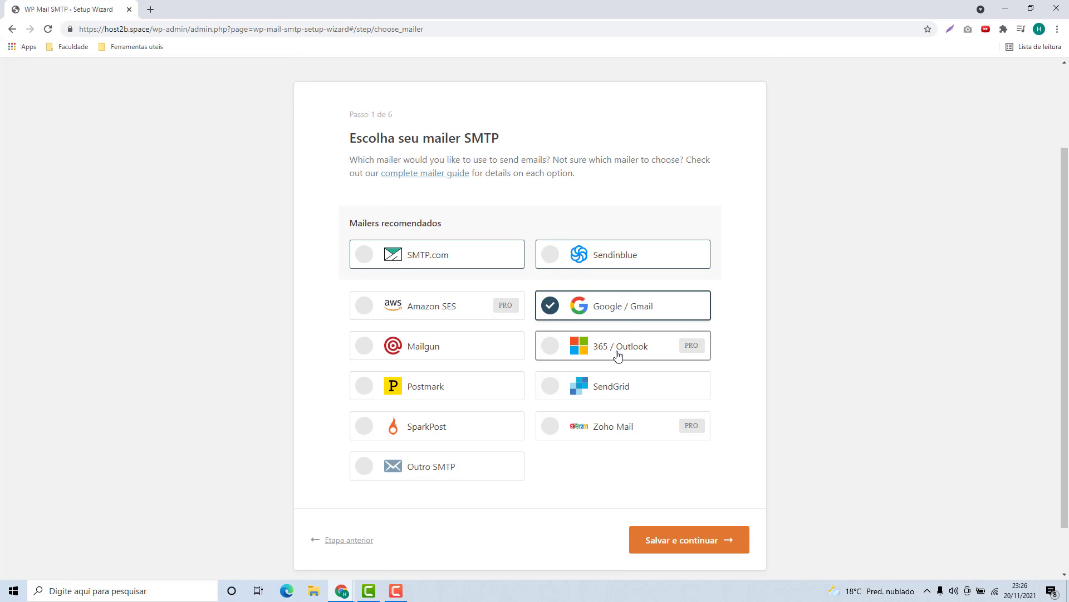
scroll(616, 353, "down", 1)
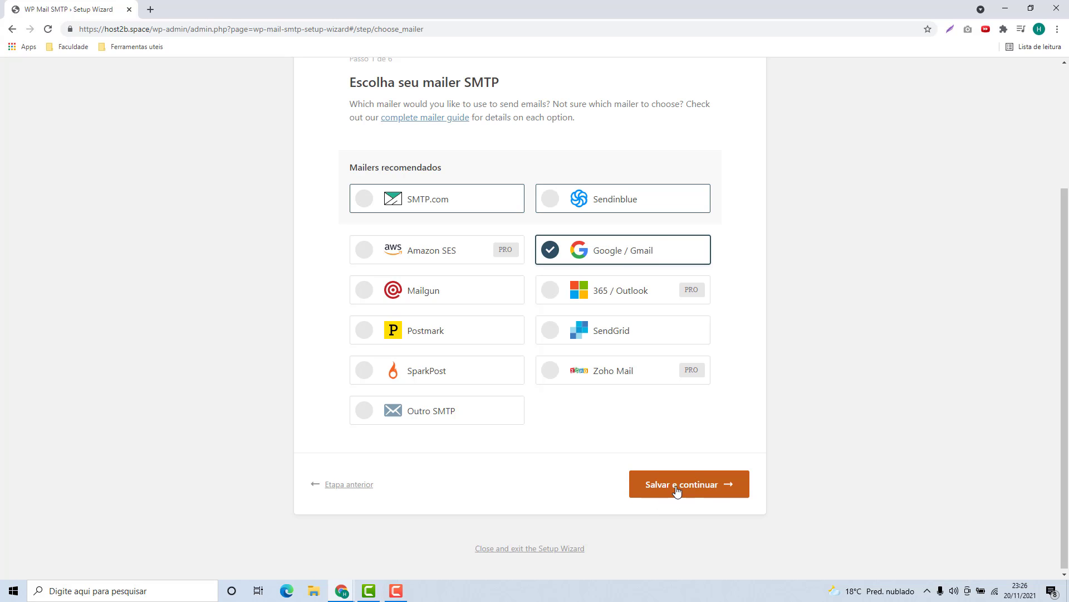
left_click(677, 490)
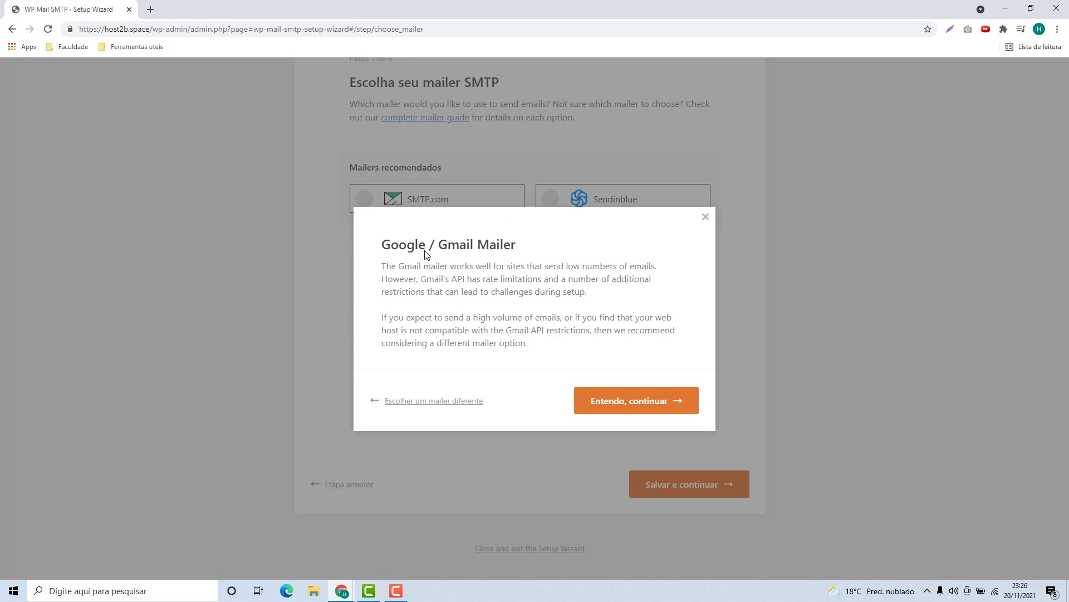
left_click(611, 410)
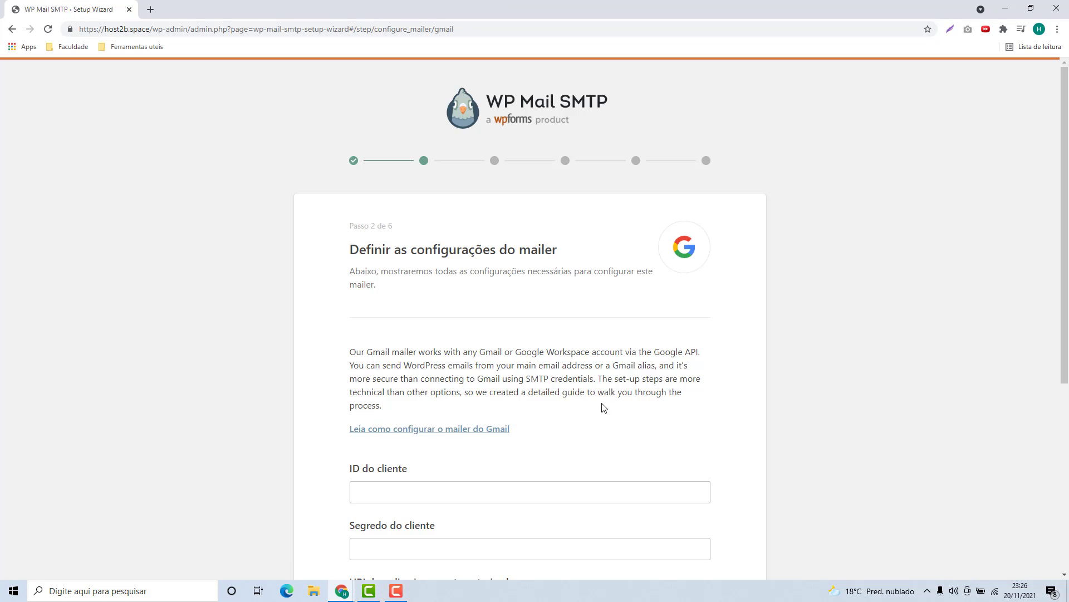
Point out the ID do cliente and Segredo do cliente fields, and open the Gmail guide in a new tab
scroll(572, 348, "down", 3)
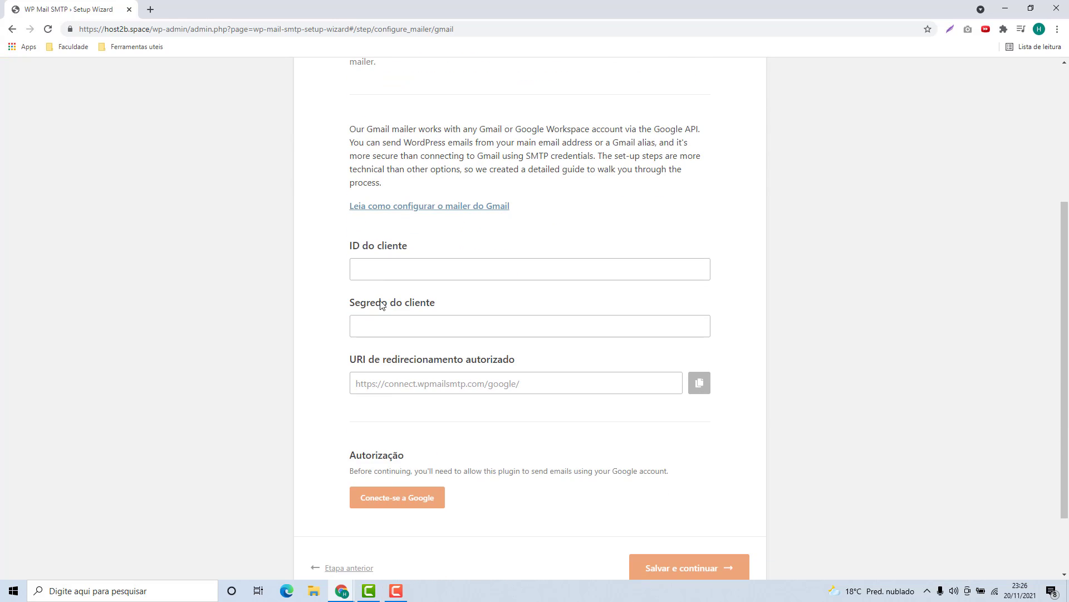
left_click_drag(345, 307, 423, 307)
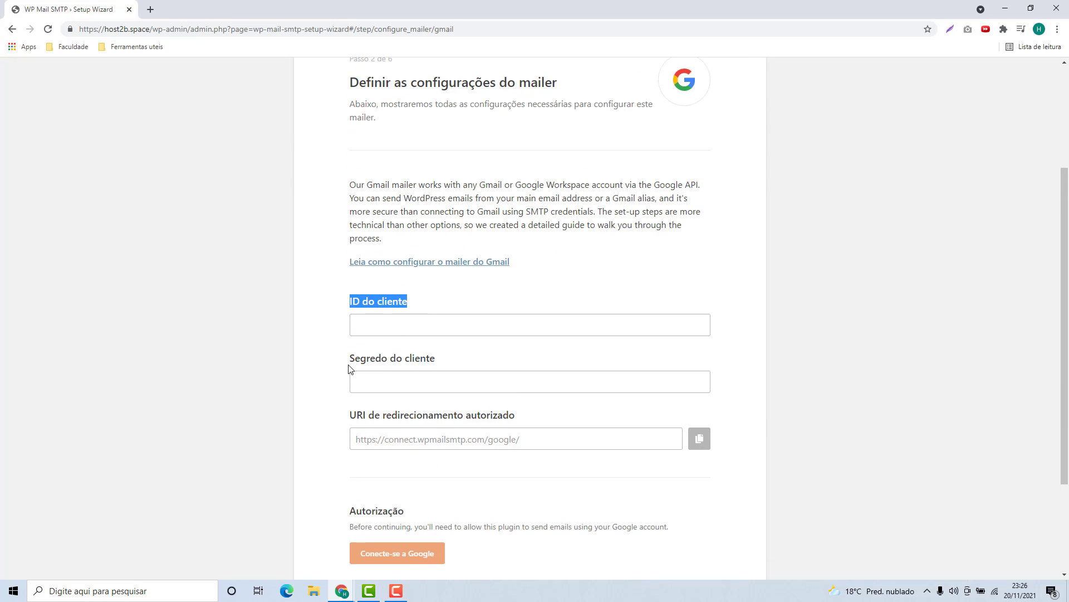
left_click_drag(349, 360, 430, 363)
left_click(443, 363)
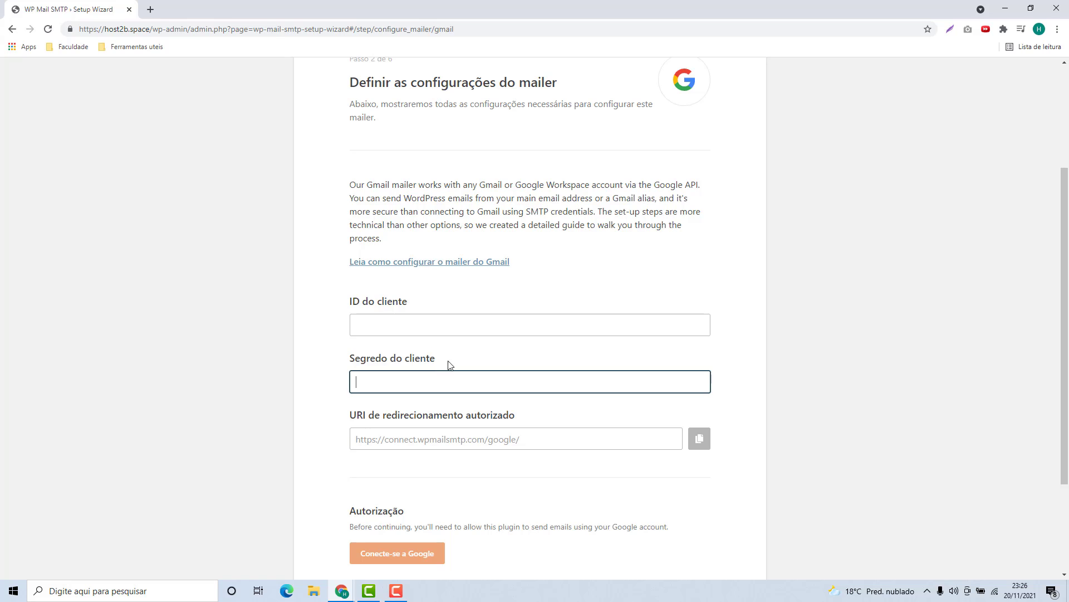
left_click(461, 348)
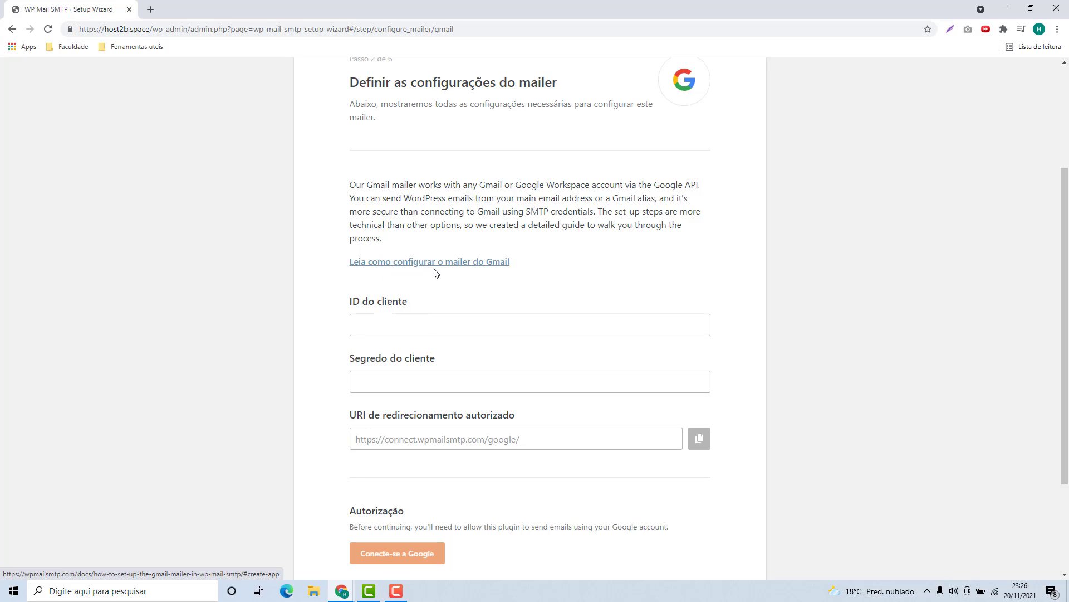
right_click(457, 268)
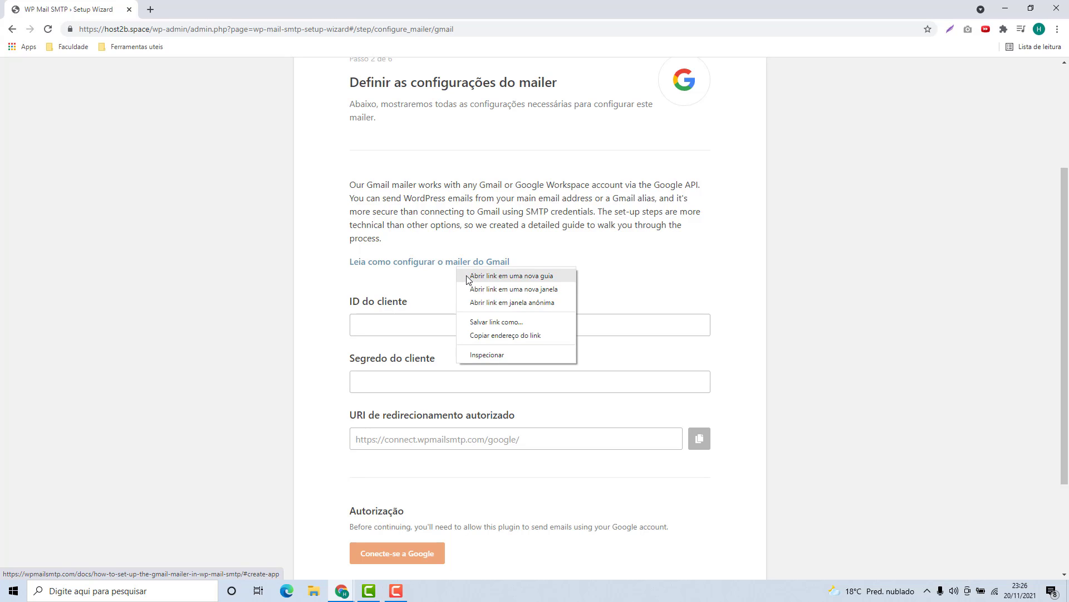
left_click(468, 276)
In the Gmail guide tab, follow section 2's 'log into your Gmail account' link
left_click(198, 12)
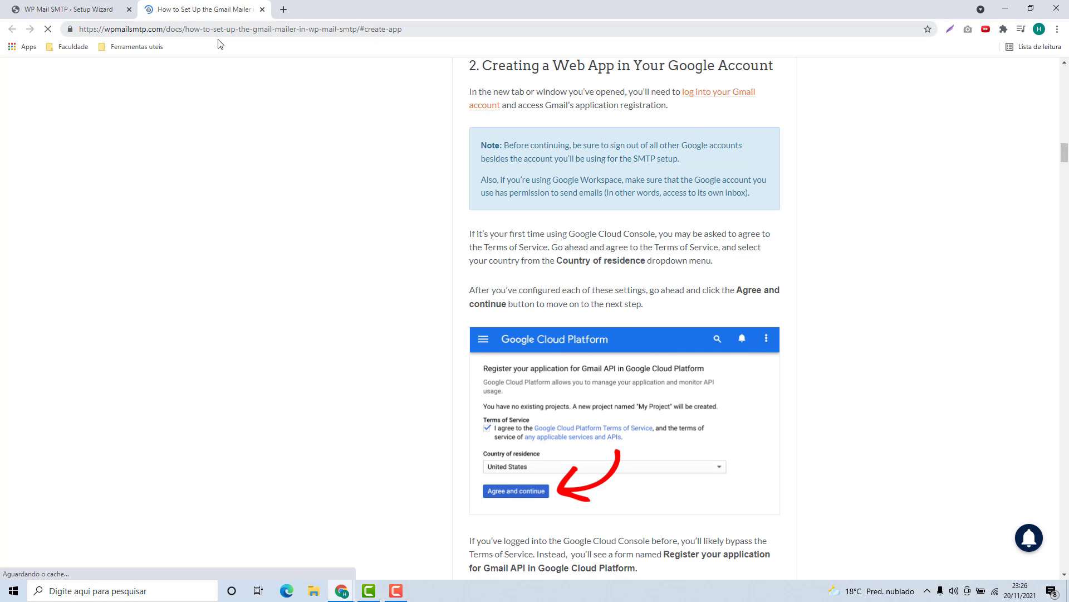
scroll(600, 257, "down", 15)
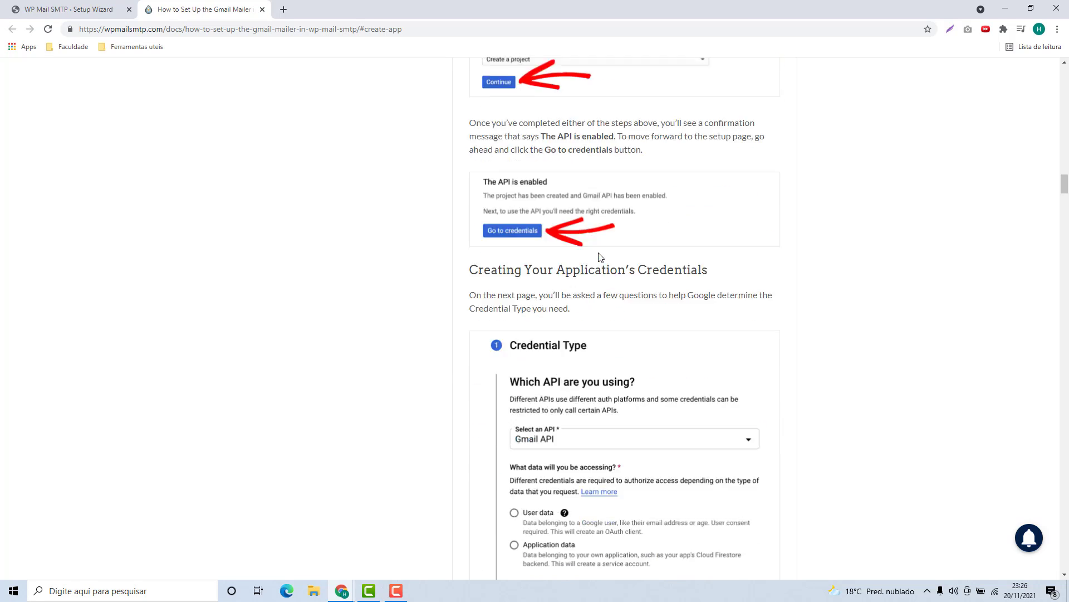
scroll(600, 257, "up", 20)
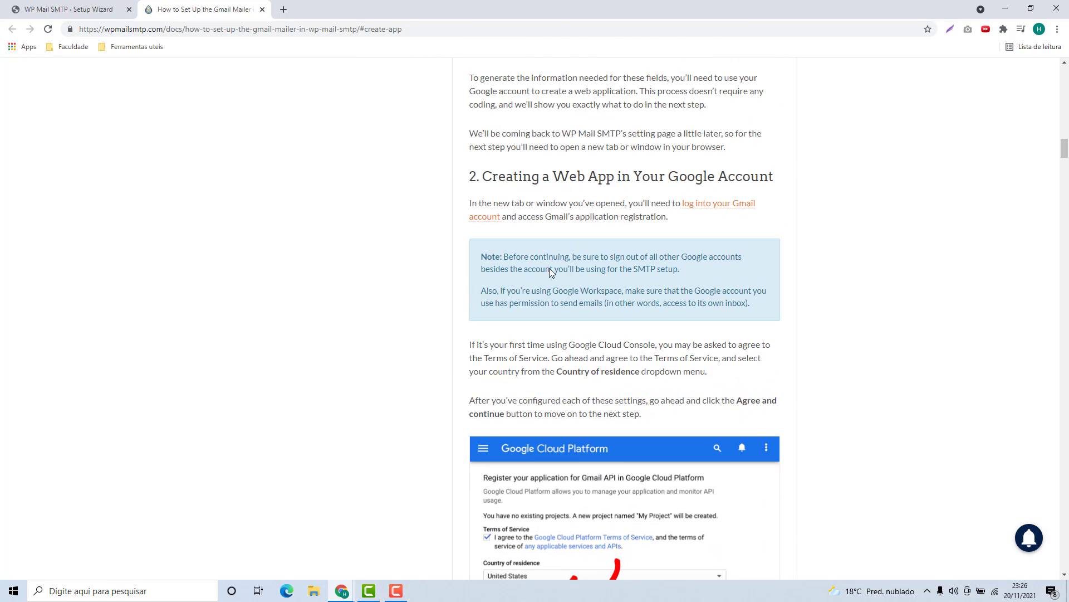
left_click_drag(493, 175, 568, 177)
left_click(563, 202)
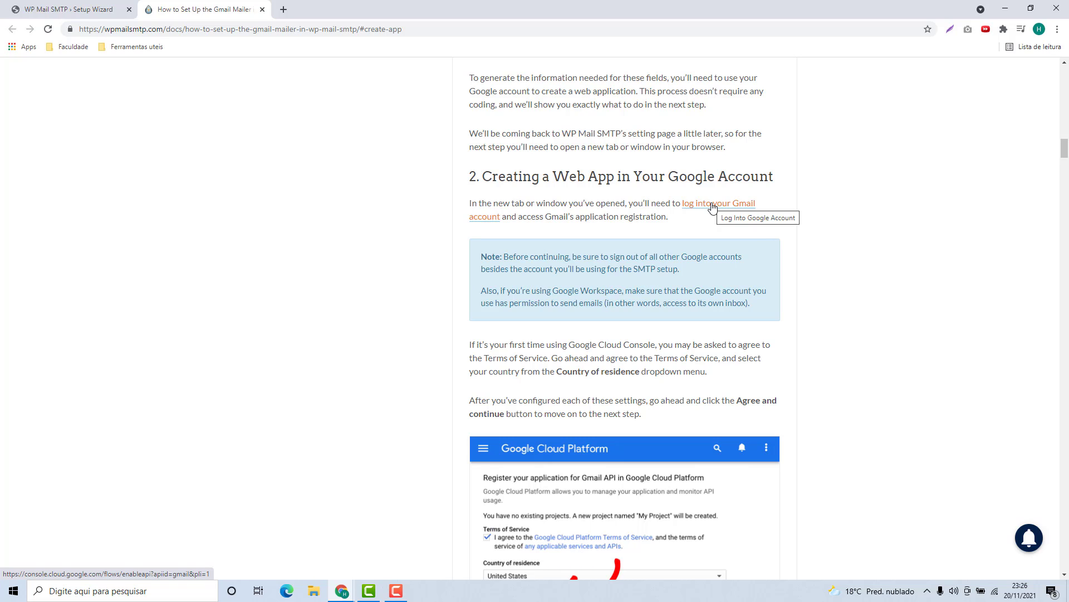
left_click(713, 207)
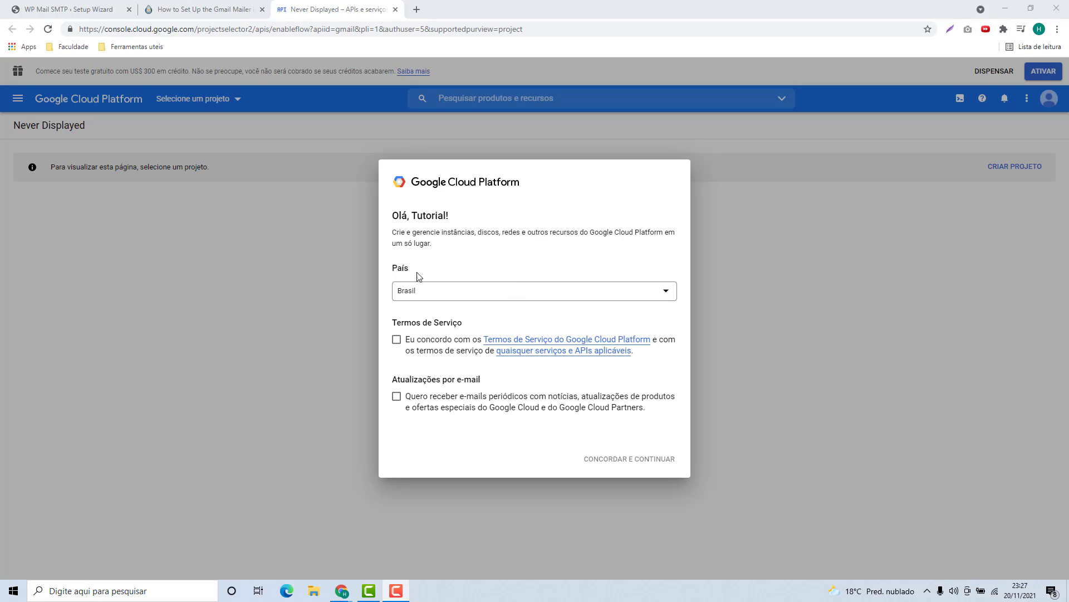
Accept the Google Cloud Terms of Service and open the project chooser, which lists no projects
left_click(398, 341)
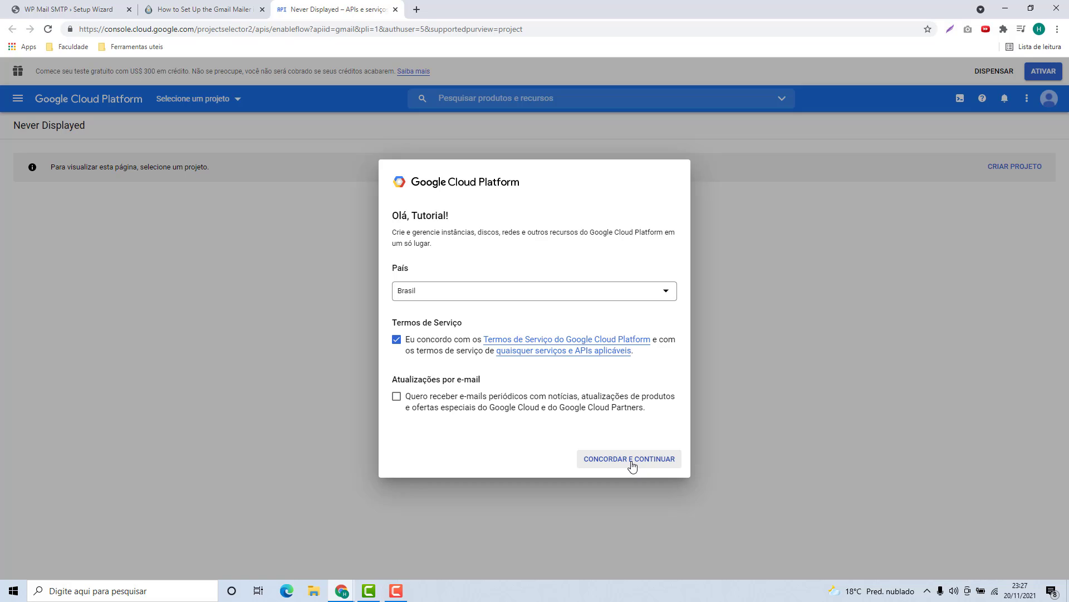
left_click(631, 463)
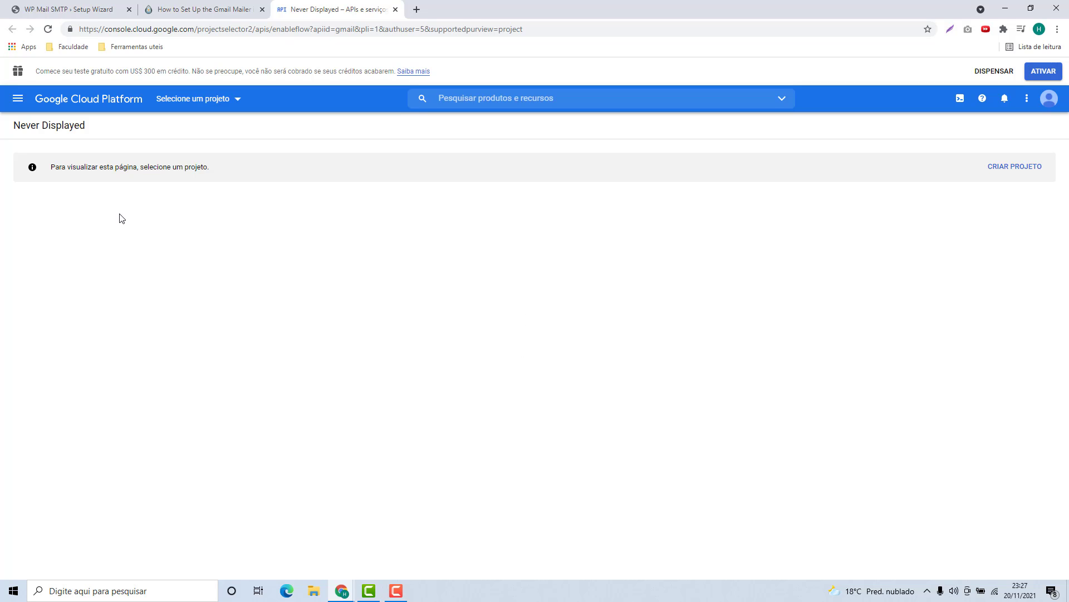
left_click(186, 112)
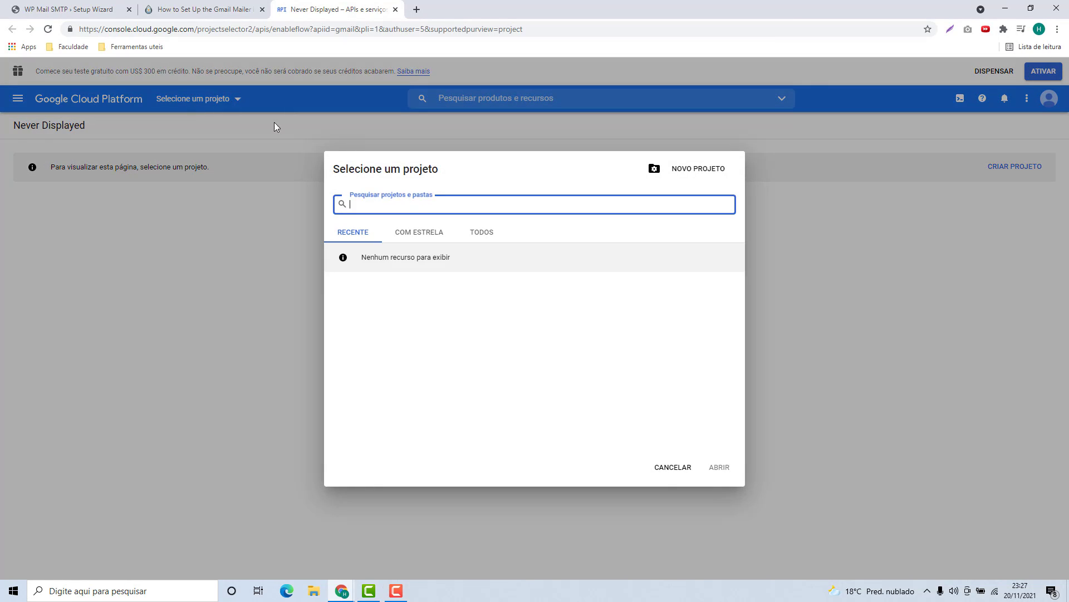
Replace the default project name with 'Host2b SMTP' and create the project
left_click(667, 468)
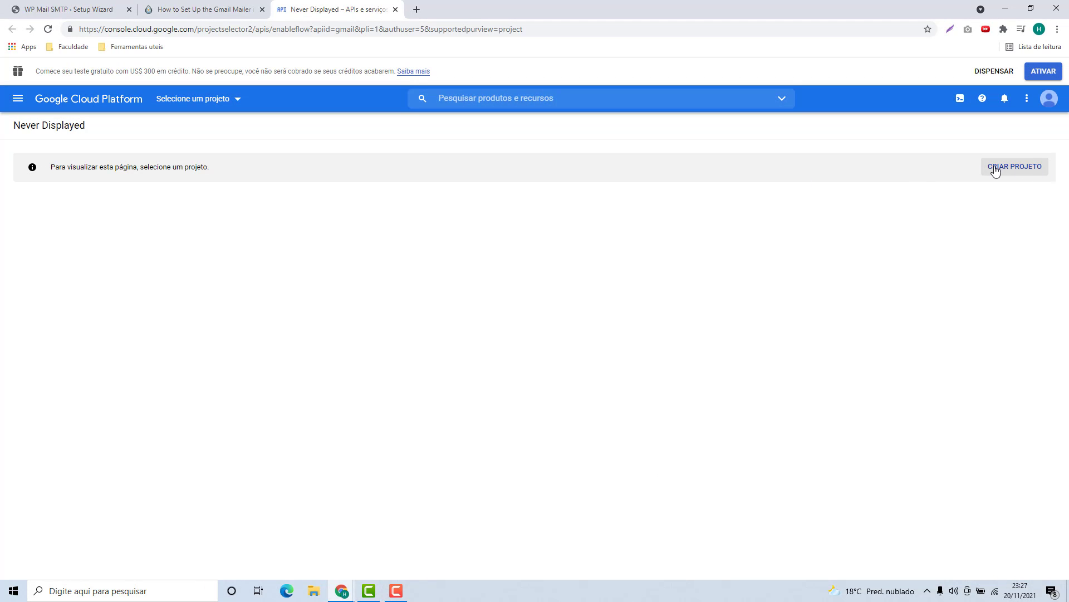
left_click(1016, 176)
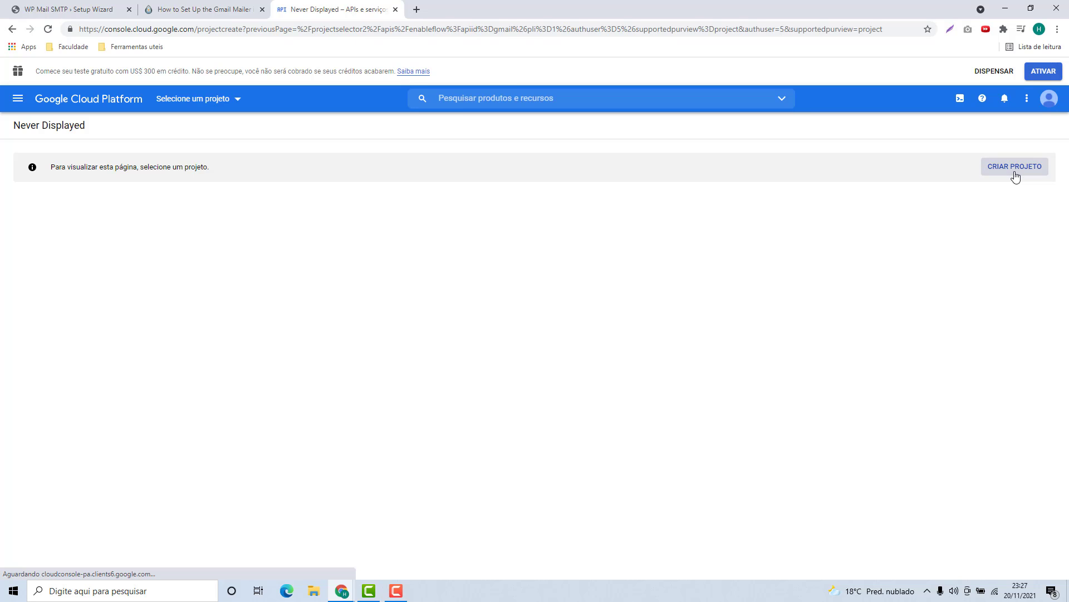
left_click_drag(104, 232, 1, 236)
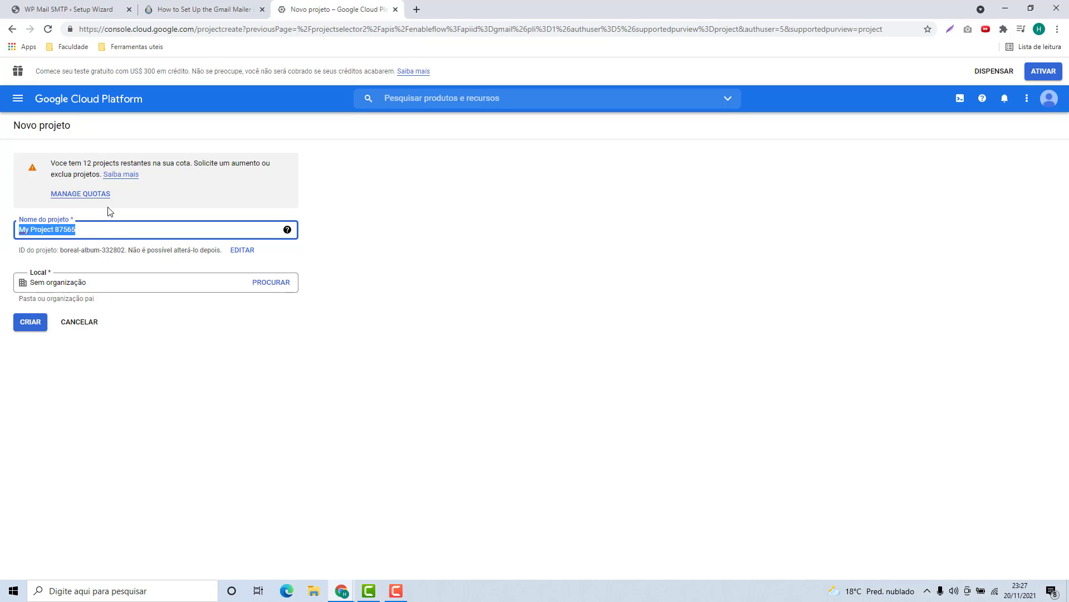
key("BackSpace")
type("H")
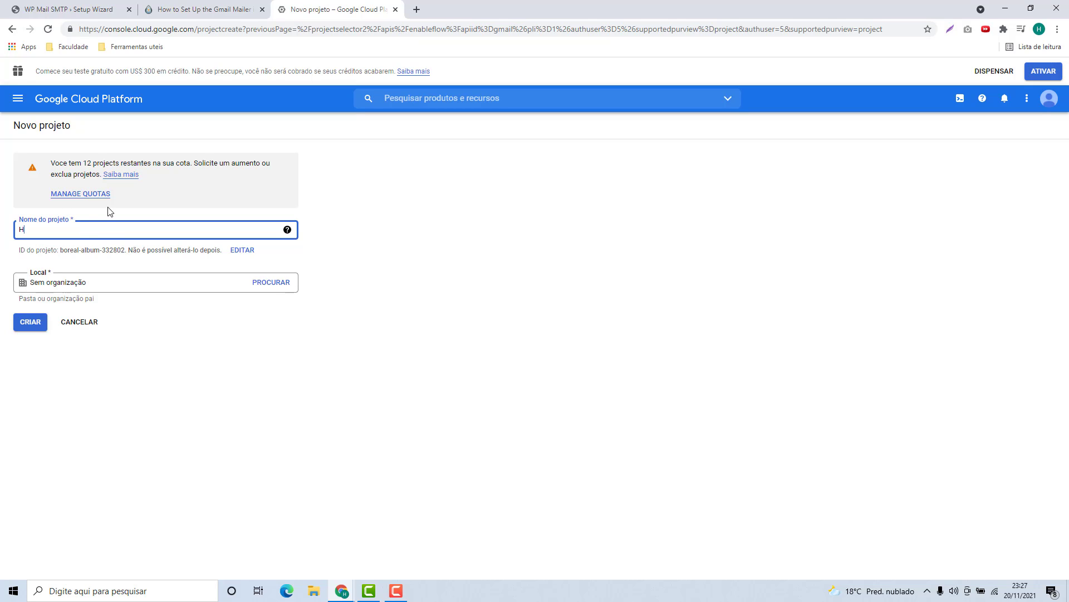
type("ost2b SMTP")
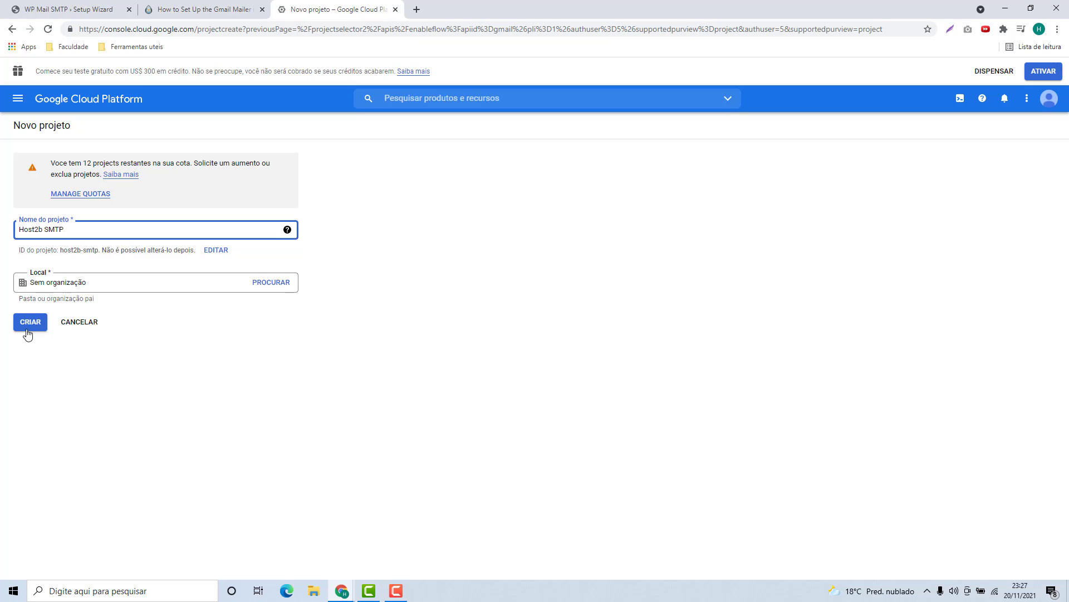
left_click(27, 332)
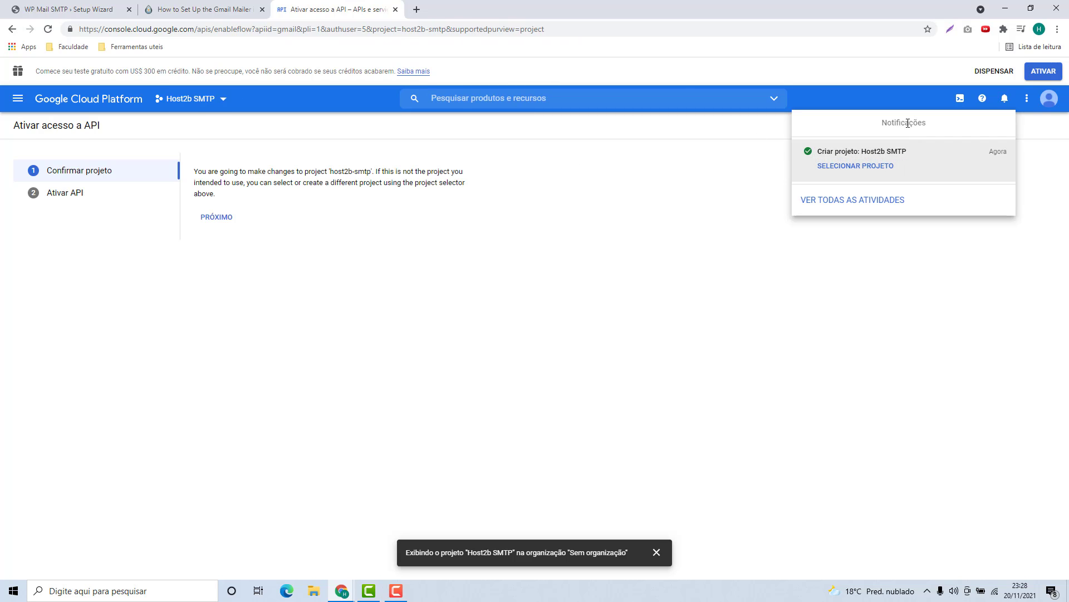
Select the Host2b SMTP project, search for 'gma', and enable the Gmail API
left_click(835, 170)
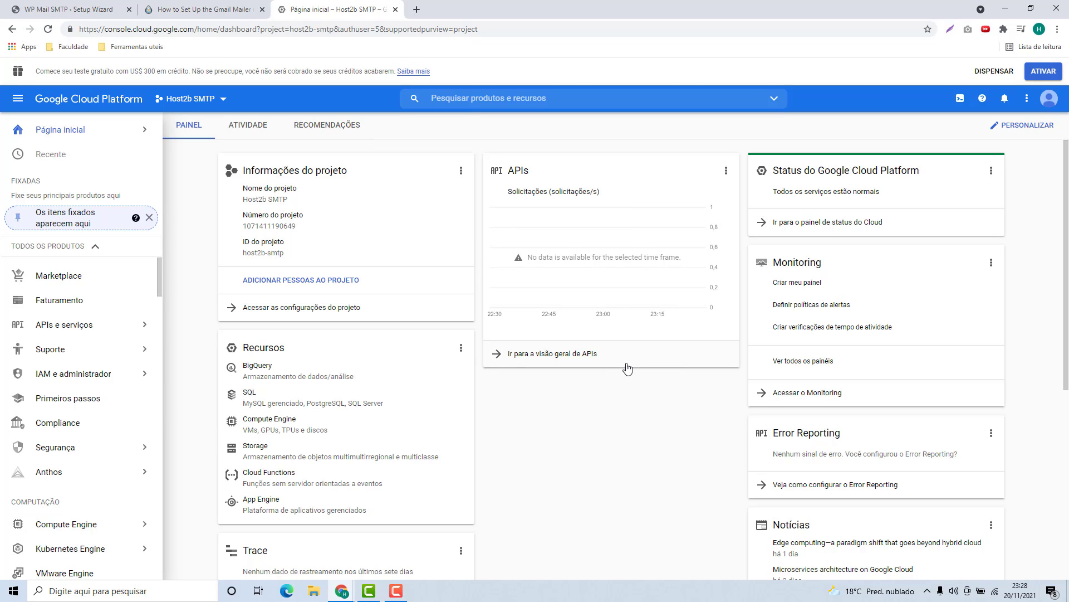
left_click(464, 100)
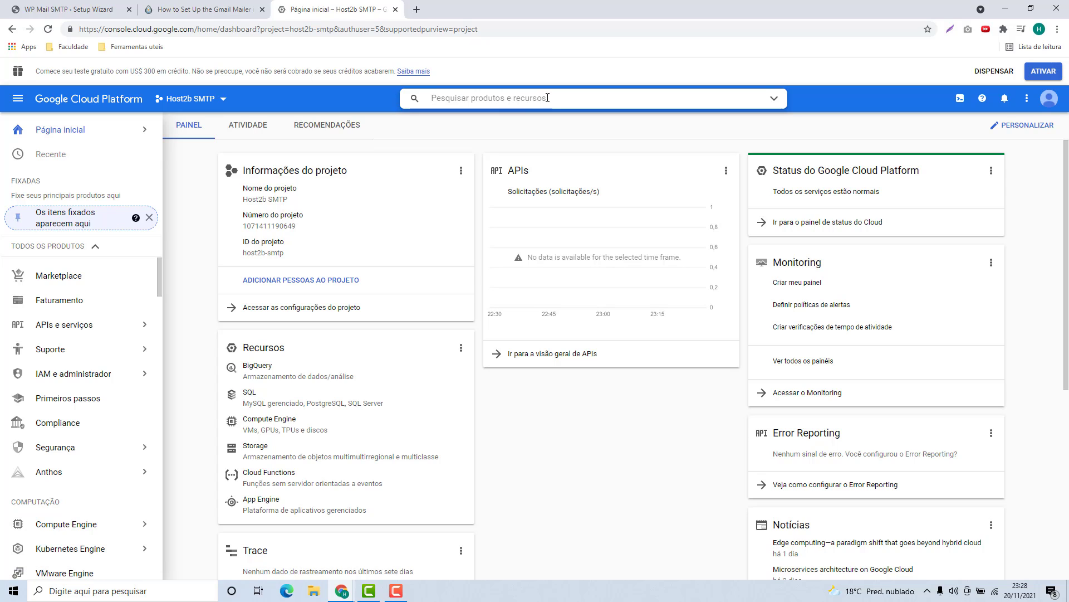
type("gmail")
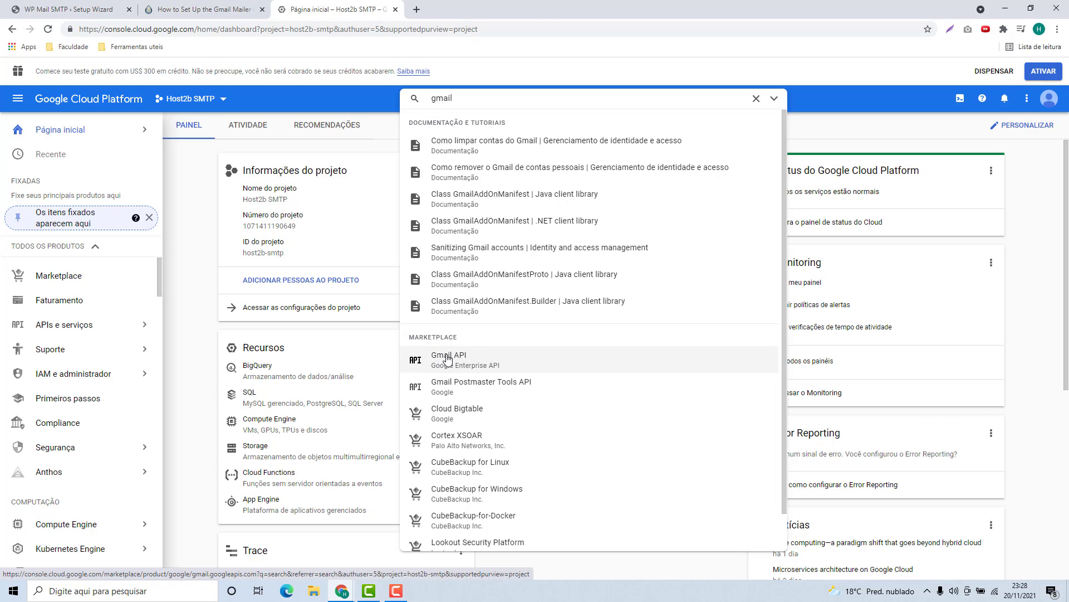
left_click(448, 358)
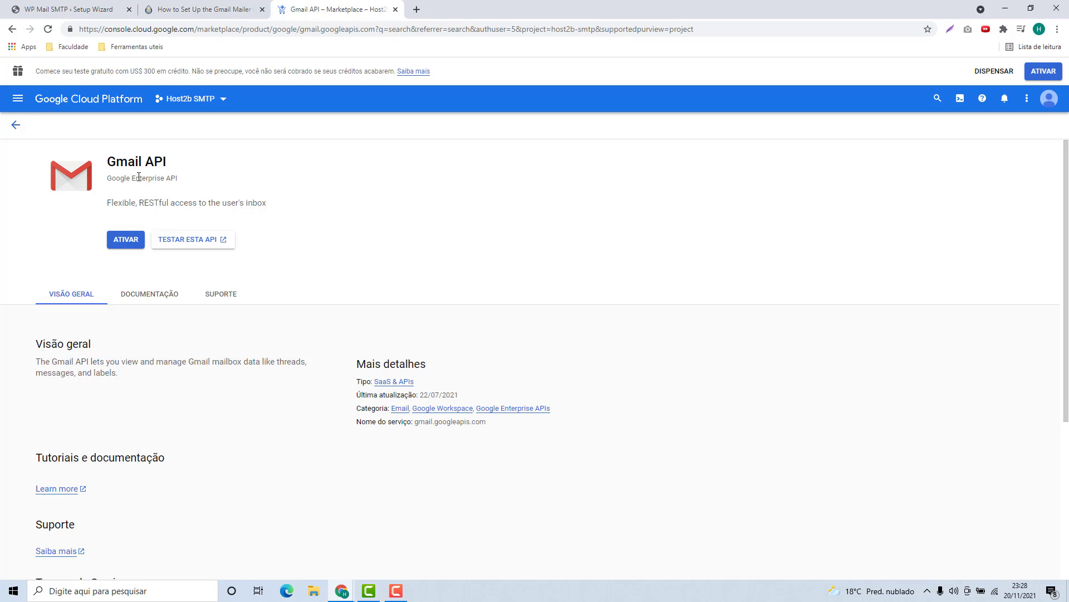
left_click(126, 242)
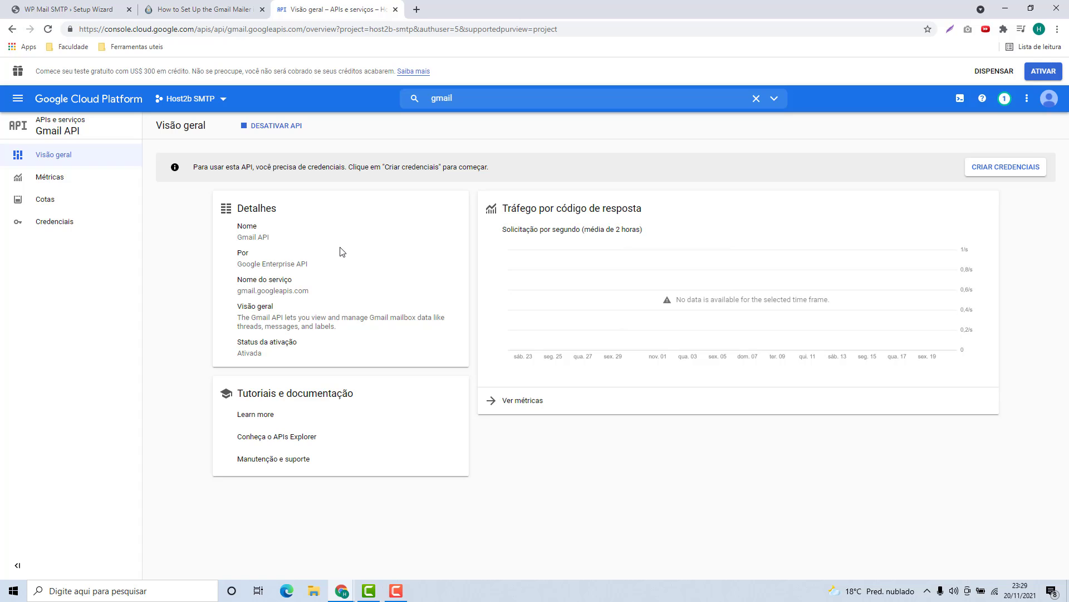
Start creating credentials with Gmail API as the API and Dados do usuário as the data type
left_click(1009, 171)
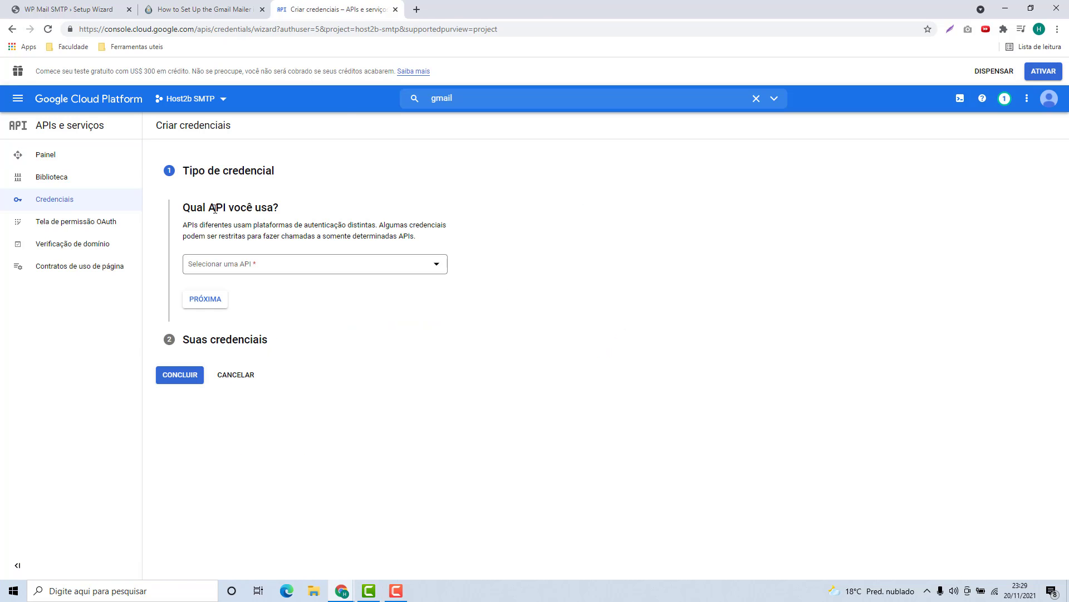
left_click(225, 269)
scroll(223, 301, "down", 2)
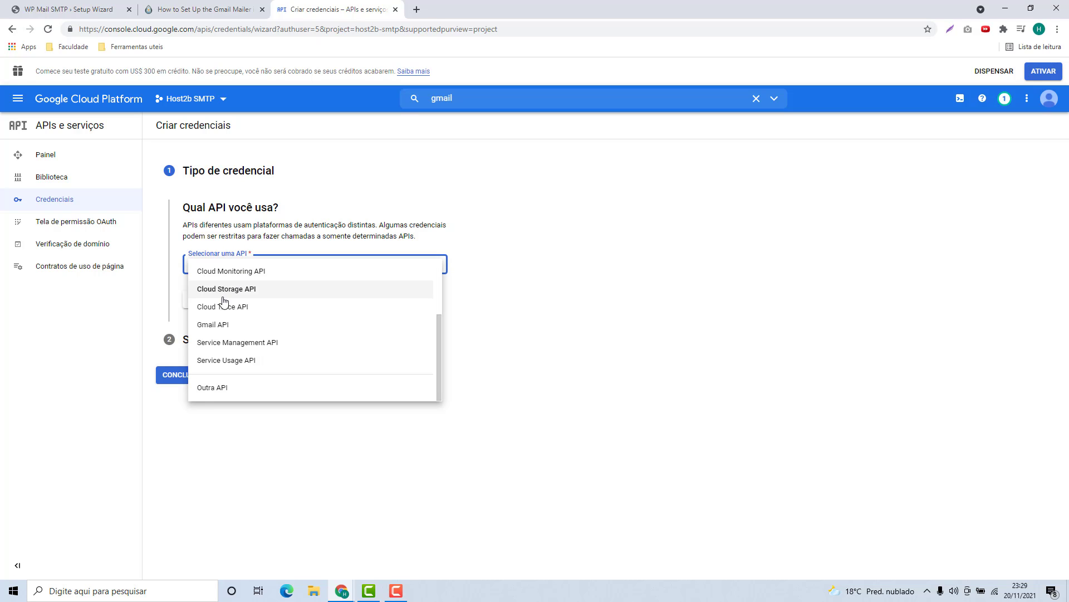
left_click(209, 332)
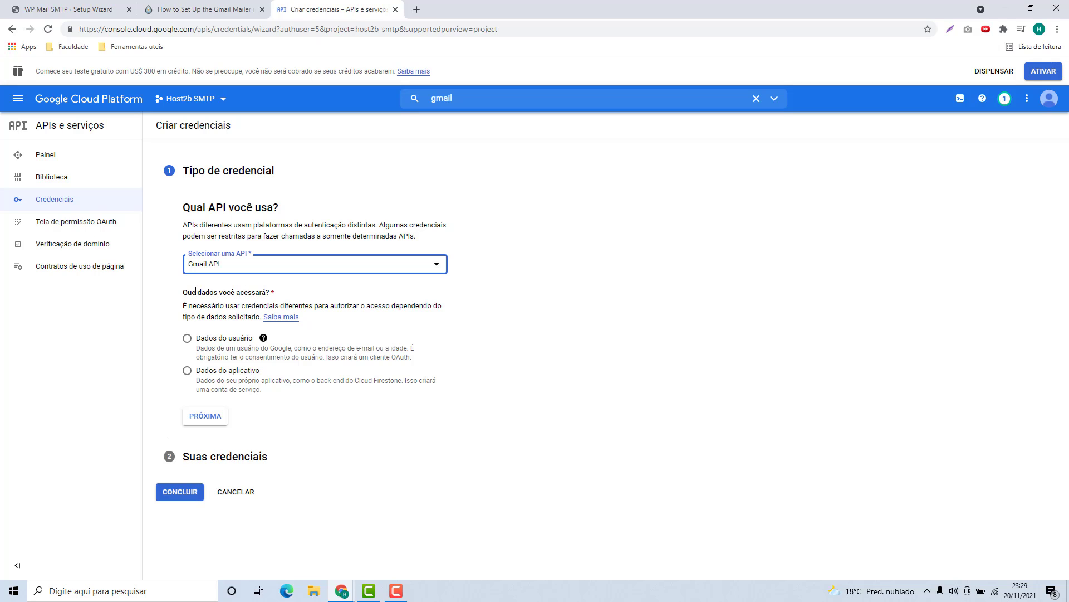
left_click_drag(185, 294, 282, 296)
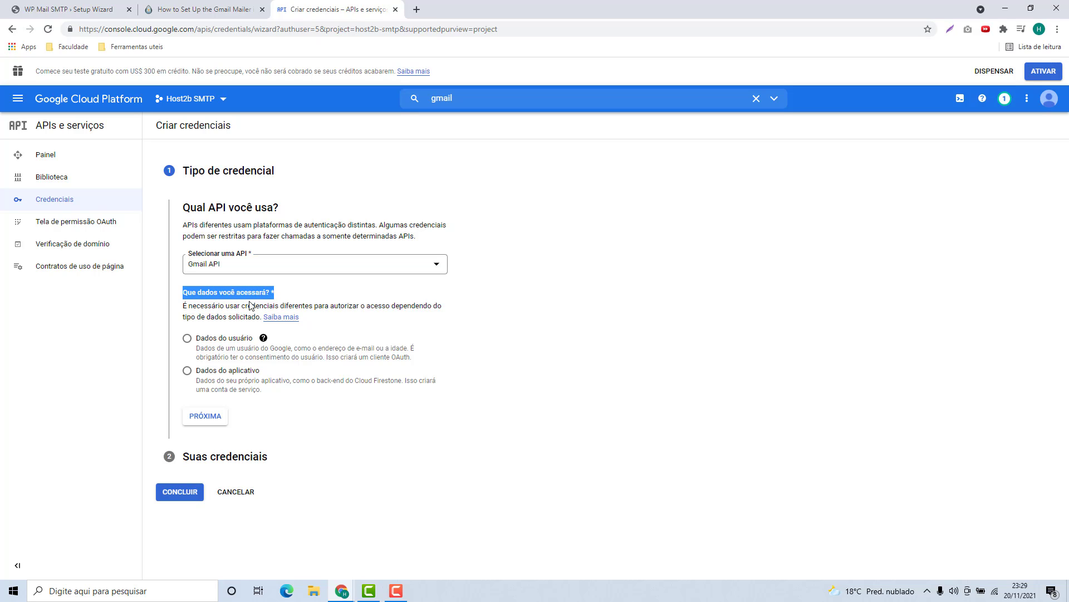
left_click(188, 341)
On the OAuth consent screen, enter the app name 'Host2b space'
left_click(203, 419)
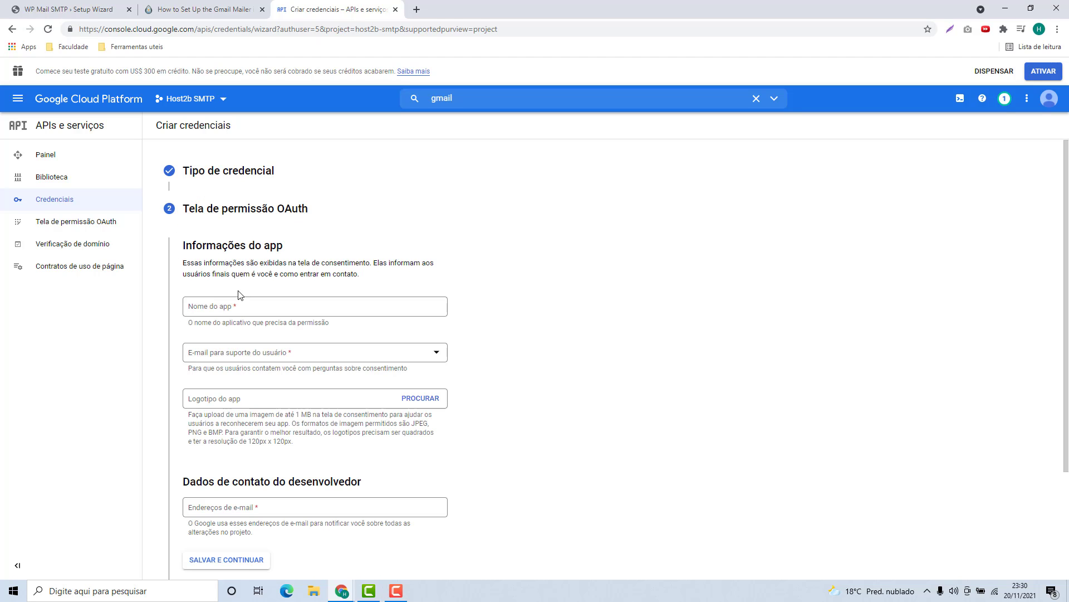
scroll(217, 308, "down", 2)
scroll(312, 251, "up", 1)
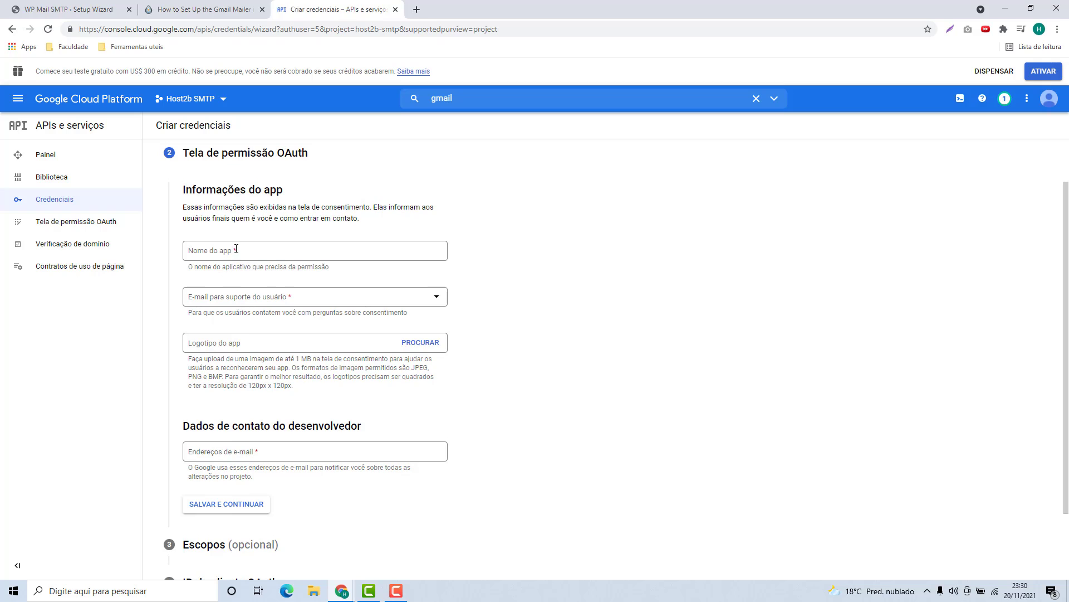
left_click(424, 255)
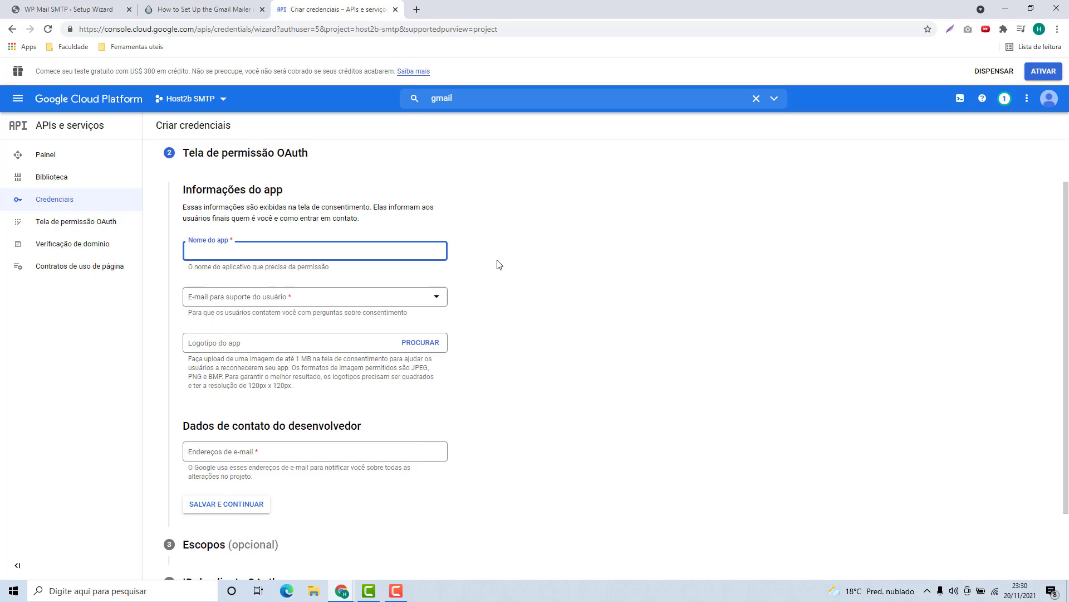
type("Host2b space")
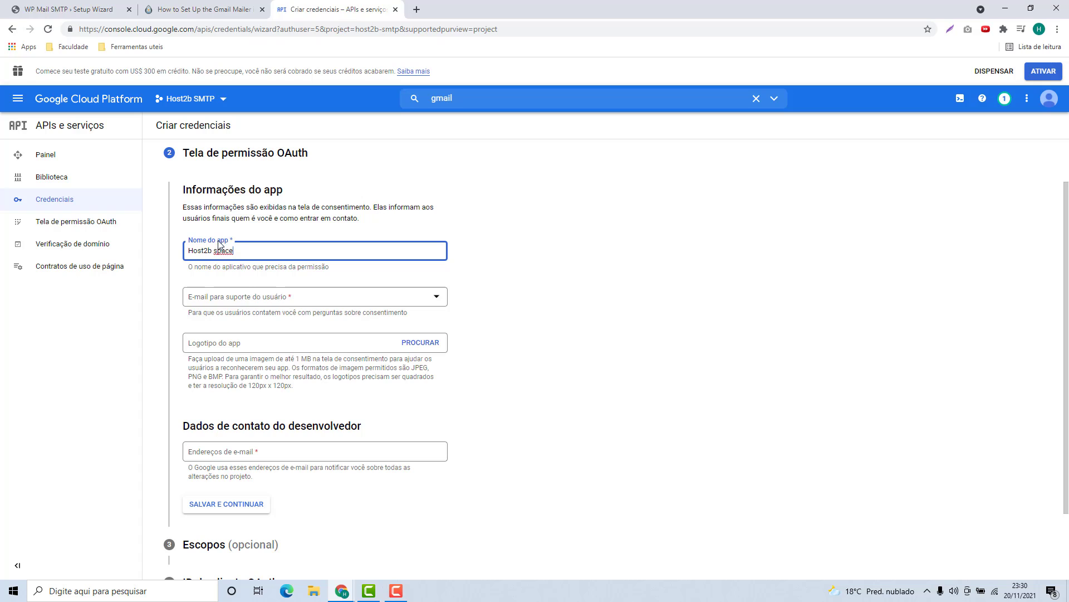
left_click(562, 294)
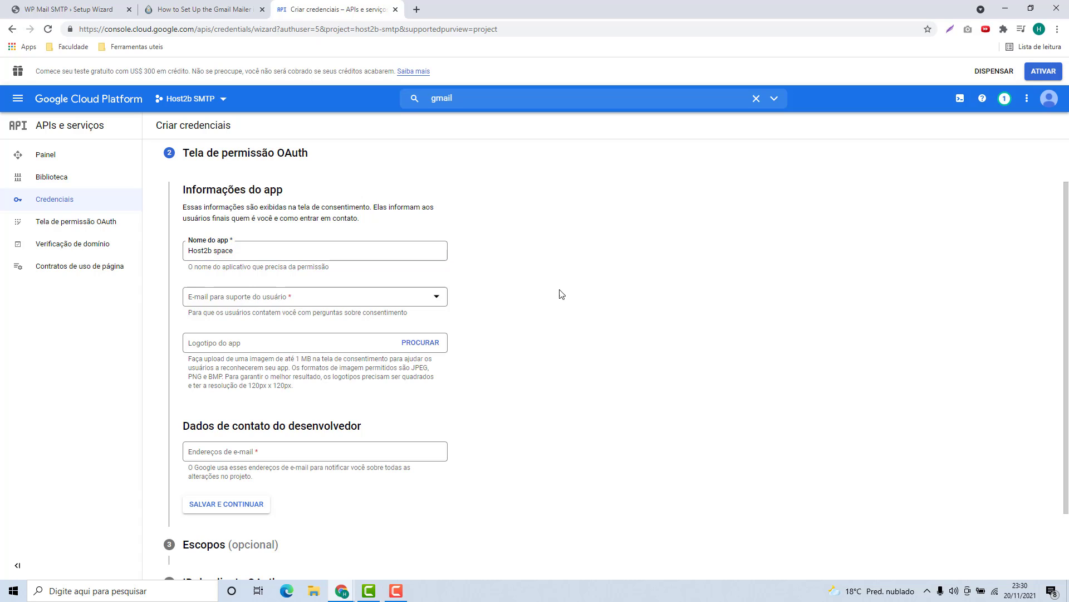
Pick the account's e-mail as support address, enter the developer contact e-mail, and save
left_click(224, 300)
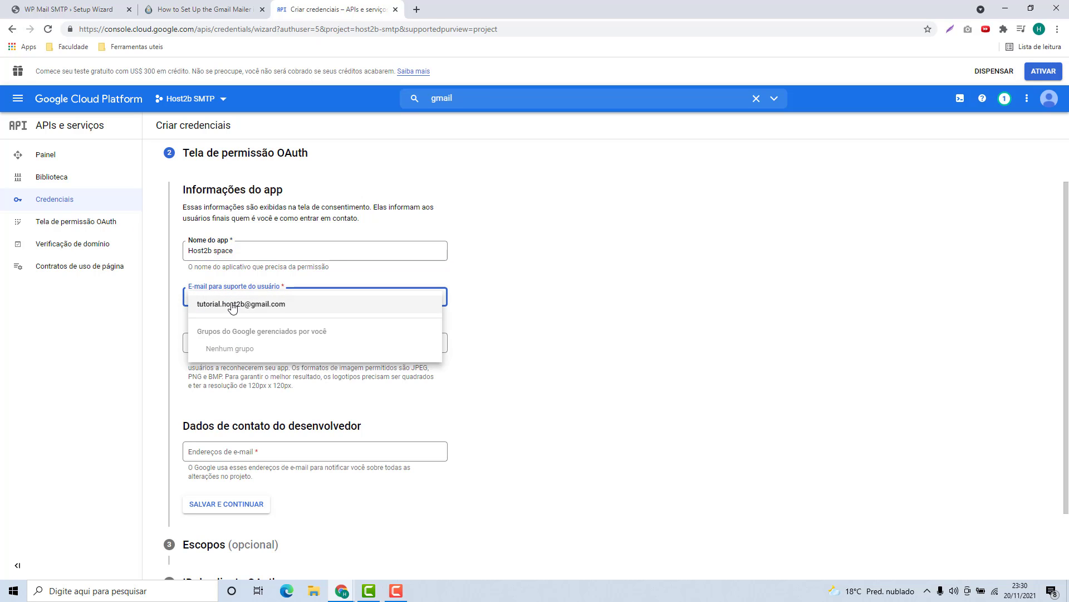
left_click(223, 304)
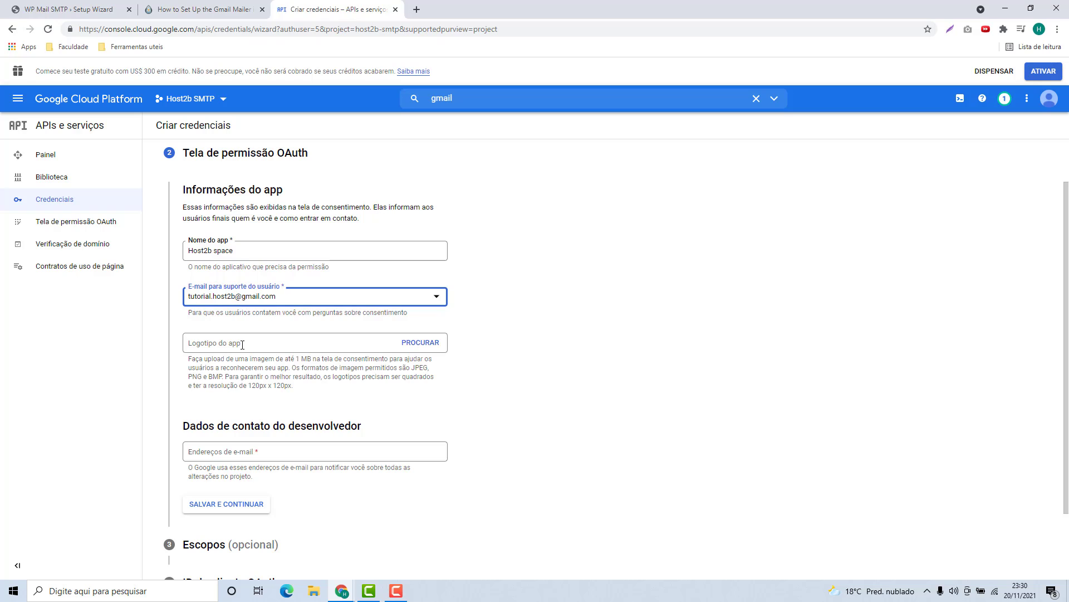
scroll(231, 344, "down", 1)
scroll(231, 343, "down", 1)
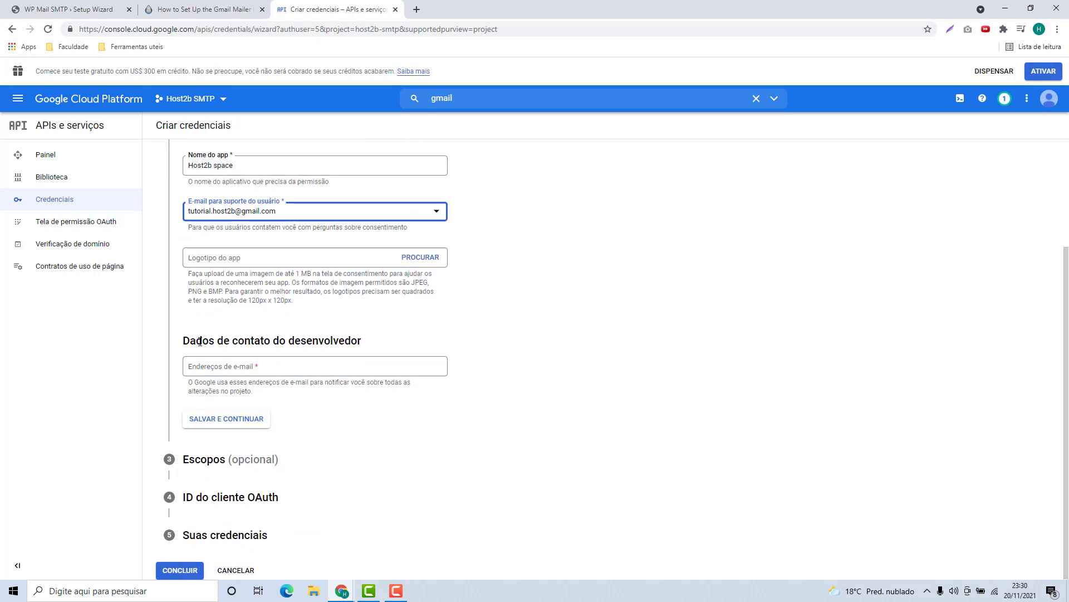
left_click(269, 364)
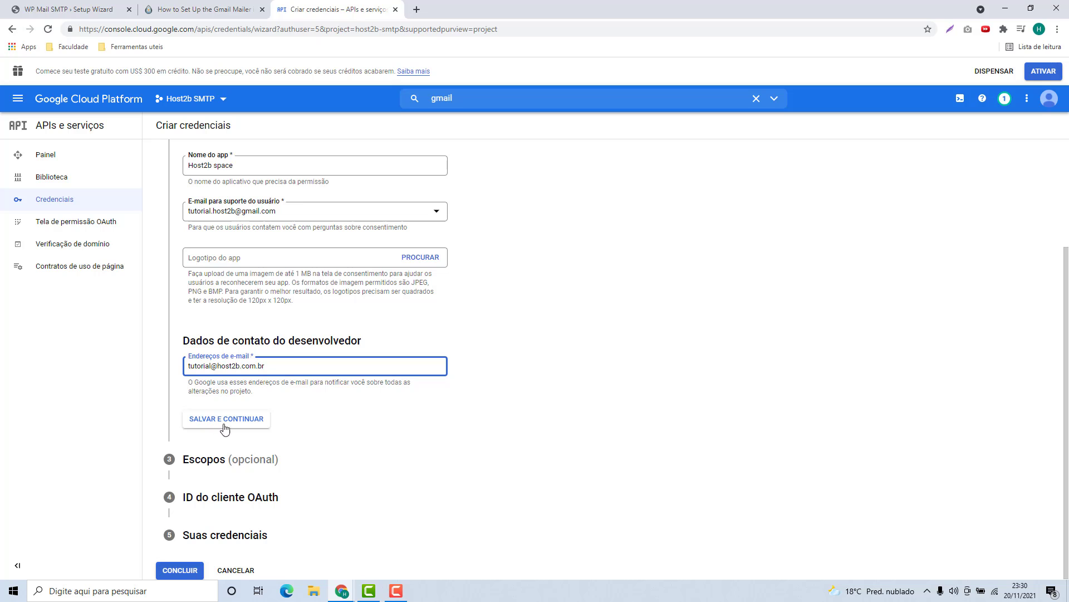
left_click(243, 426)
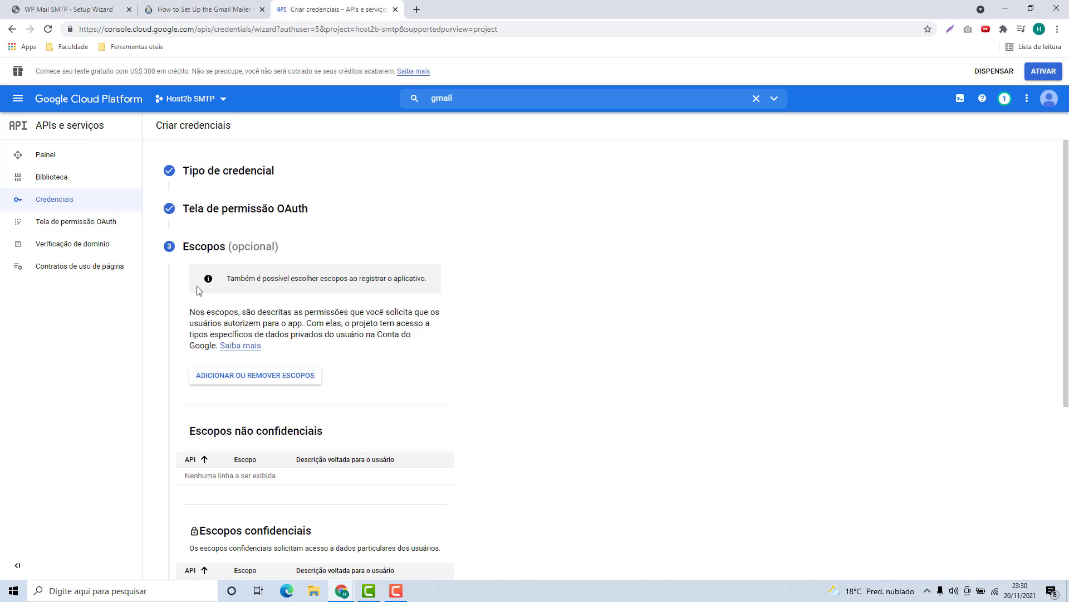
Skip the Scopes step and choose Aplicativo da Web as the application type
scroll(223, 262, "down", 5)
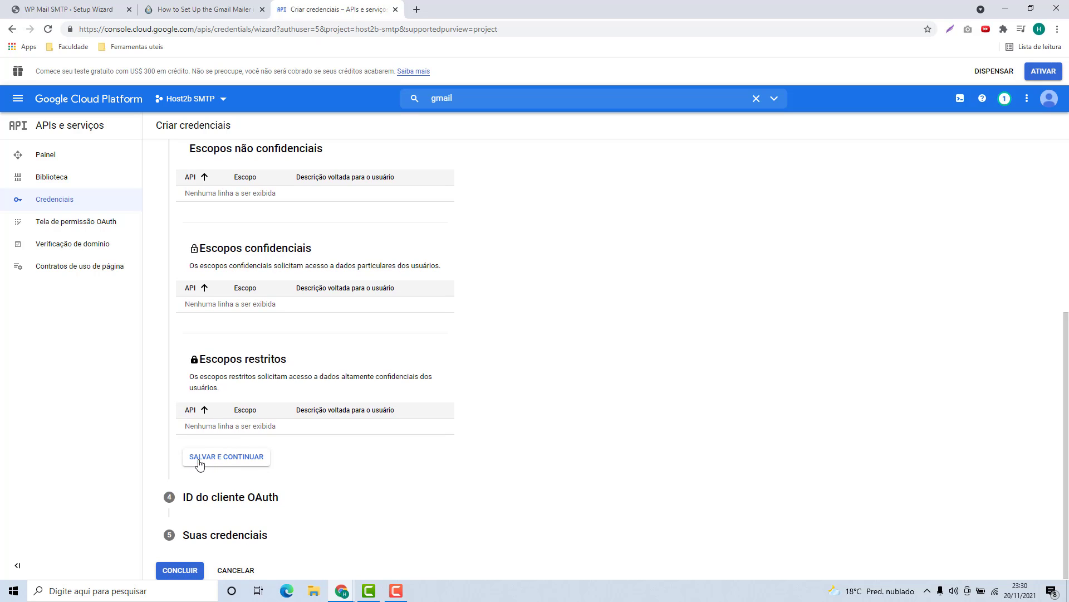
left_click(220, 458)
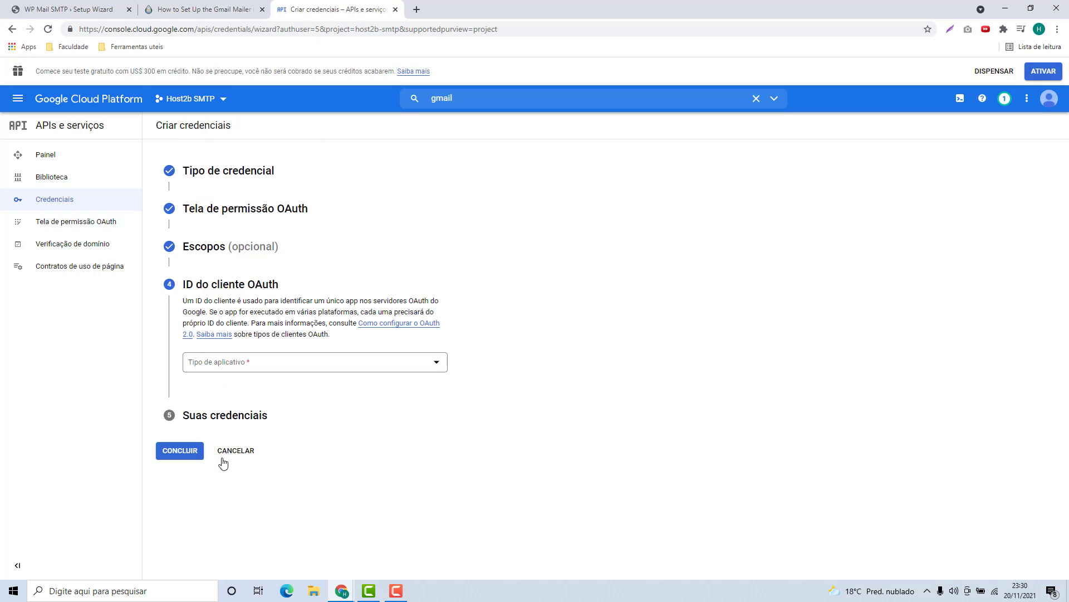
left_click(208, 369)
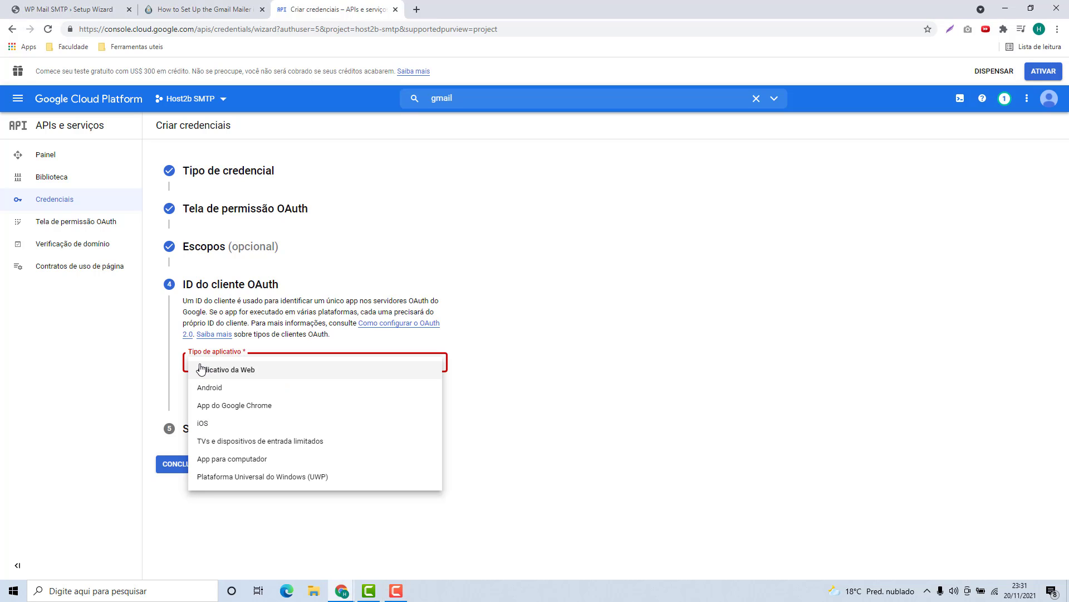
left_click(235, 373)
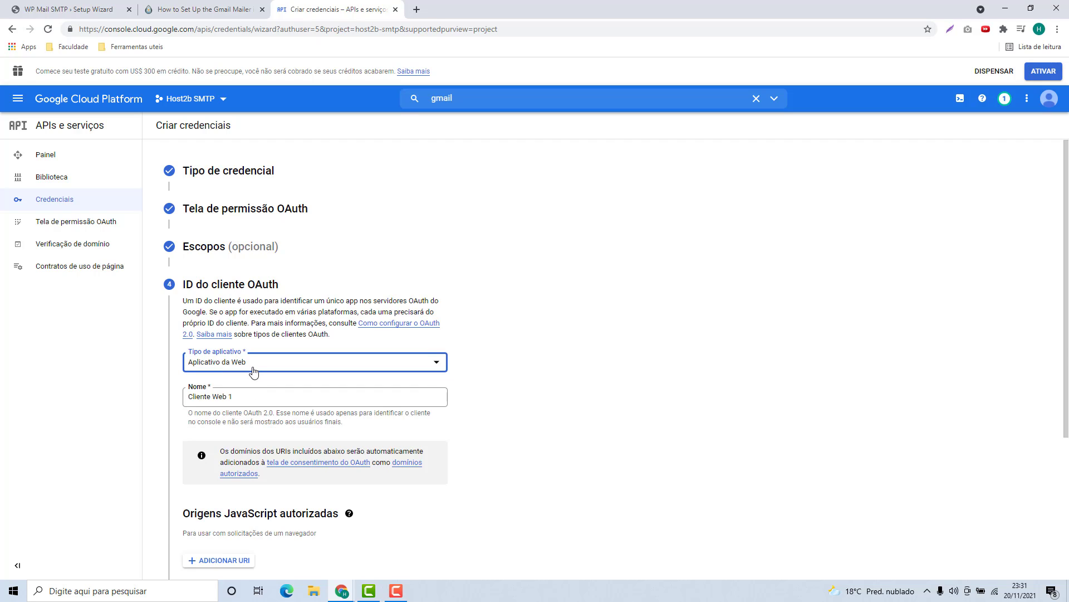
Replace the default client name Cliente Web 1 with 'Host2b space'
scroll(254, 372, "down", 1)
triple_click(212, 341)
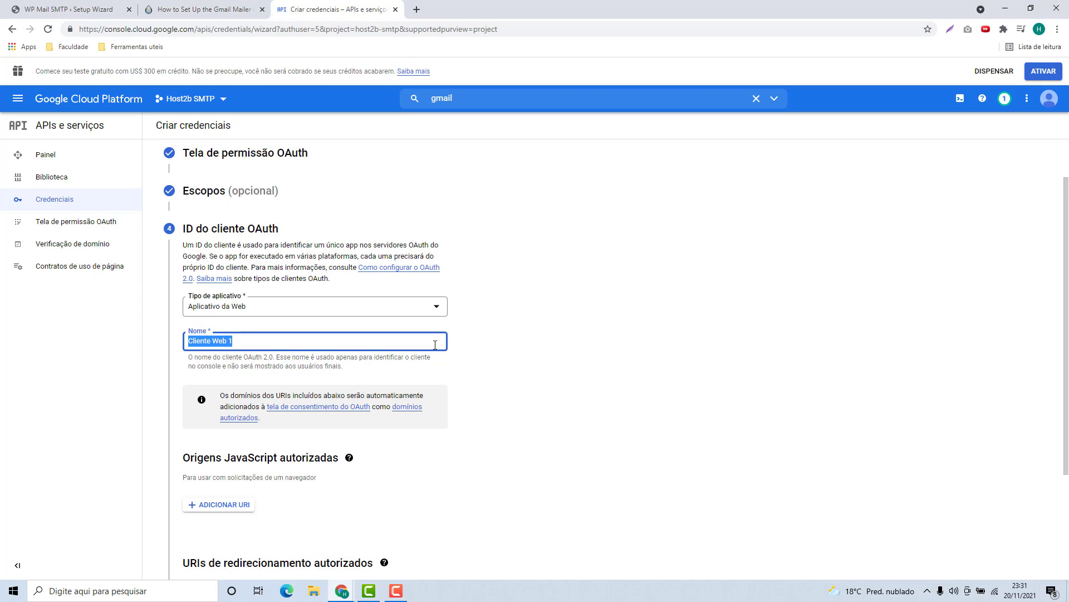
type("Ho")
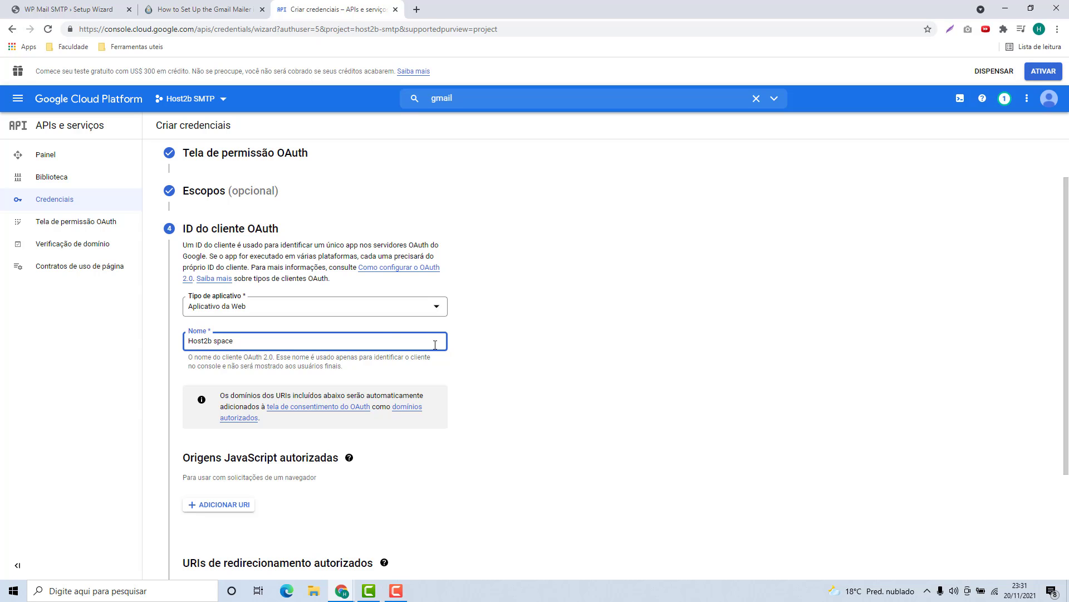
type("st2b space")
scroll(247, 302, "down", 3)
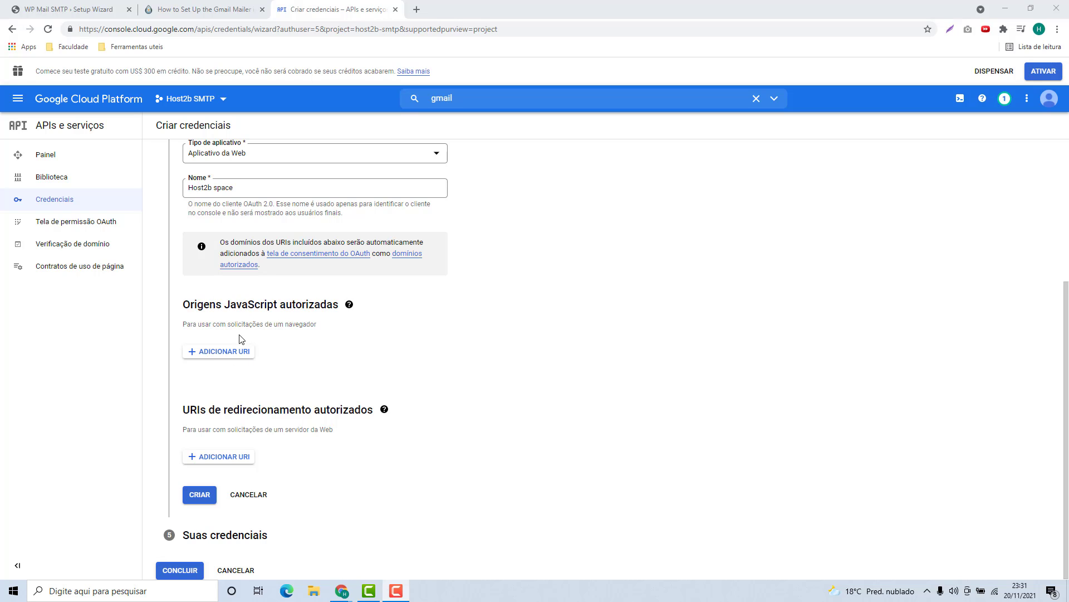
left_click(214, 357)
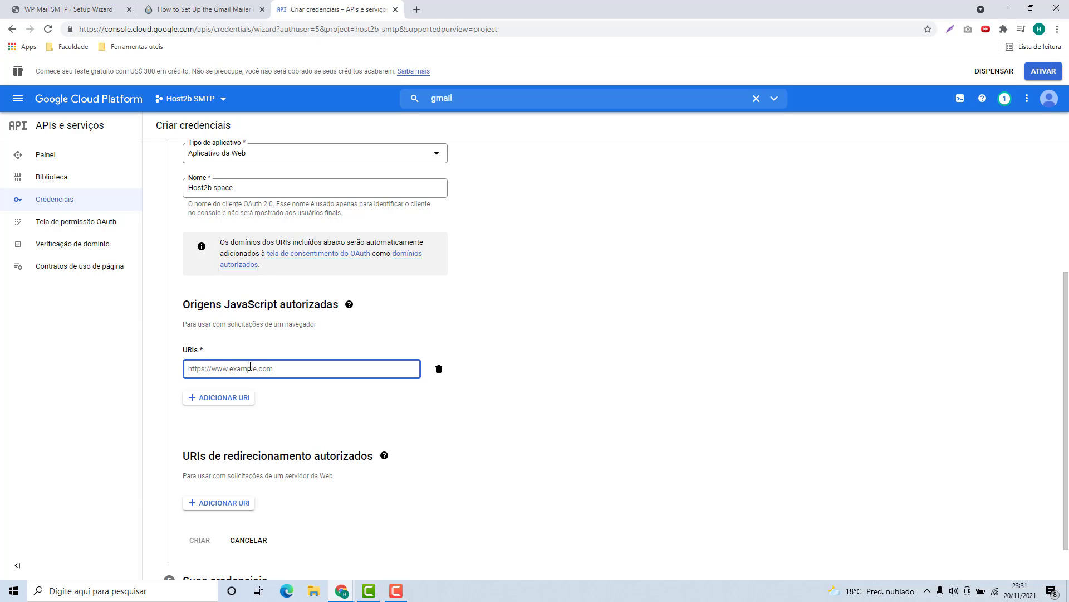
type("https://host2b.space")
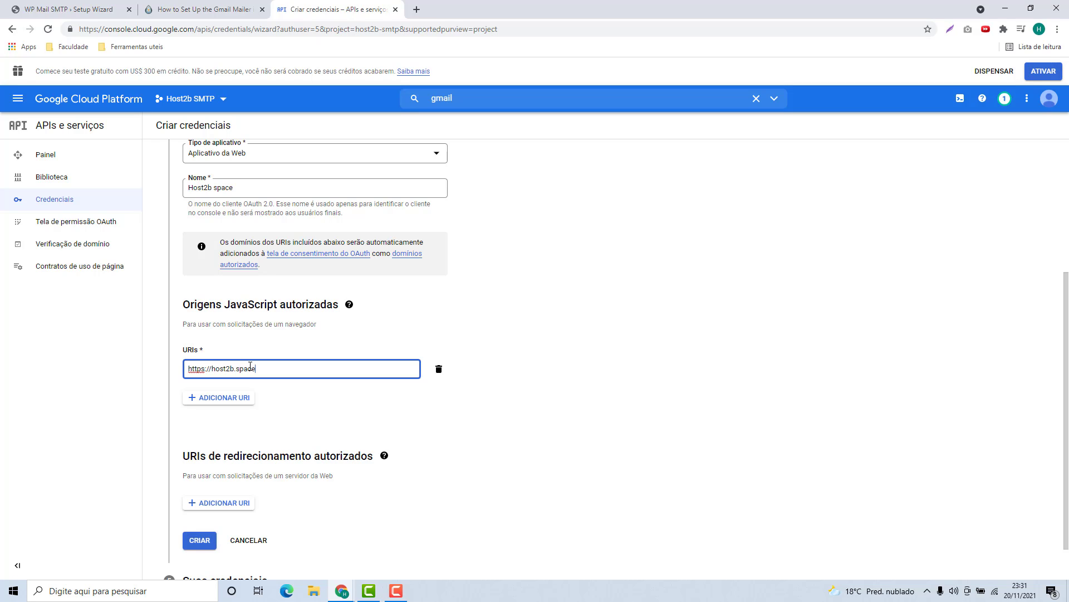
left_click(71, 9)
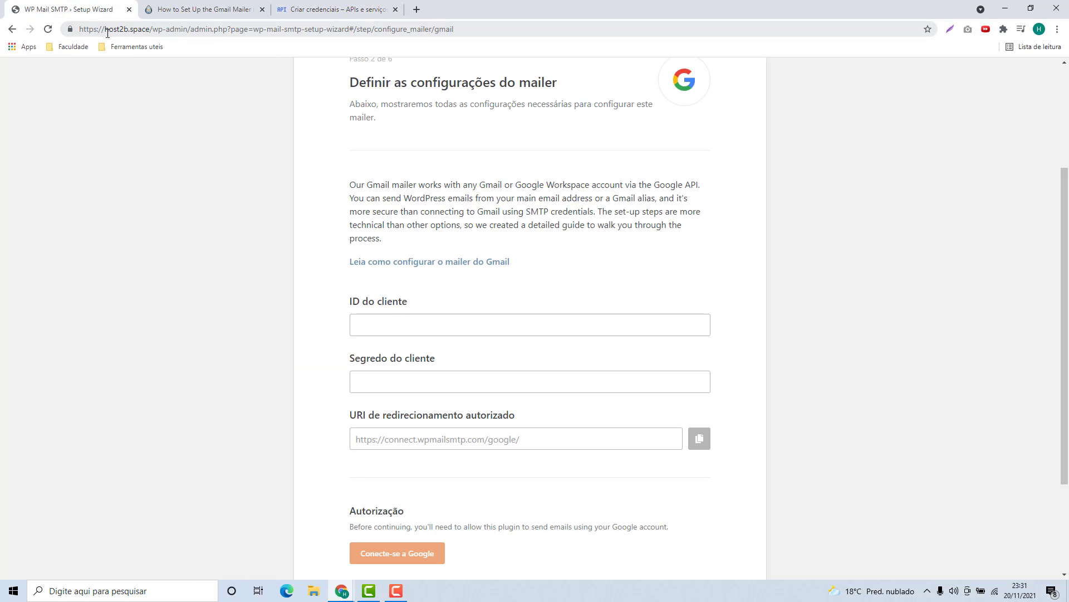
left_click_drag(106, 32, 153, 32)
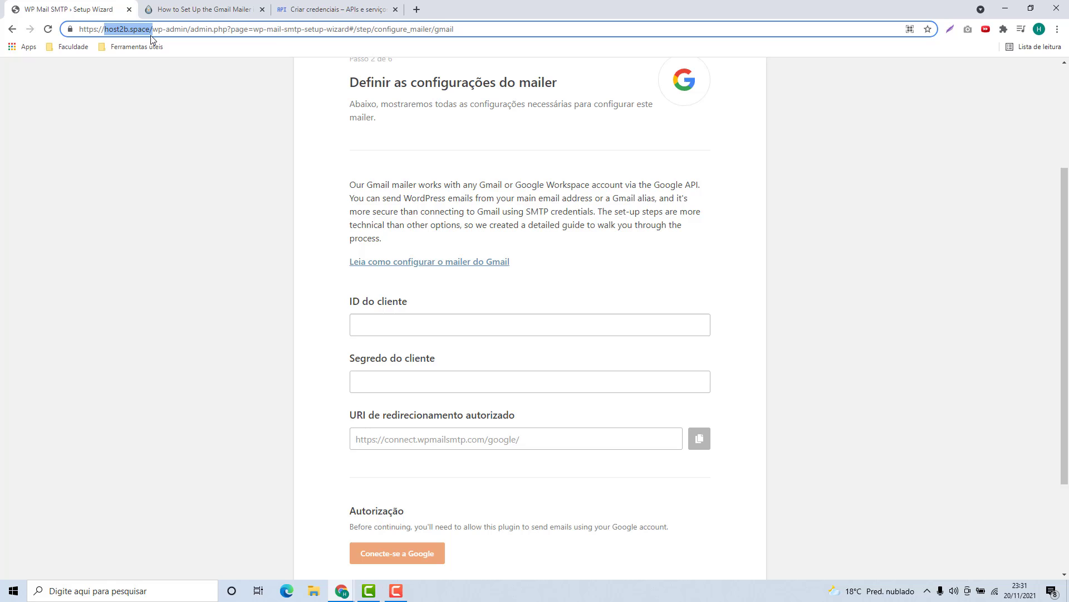
left_click(310, 12)
left_click(199, 402)
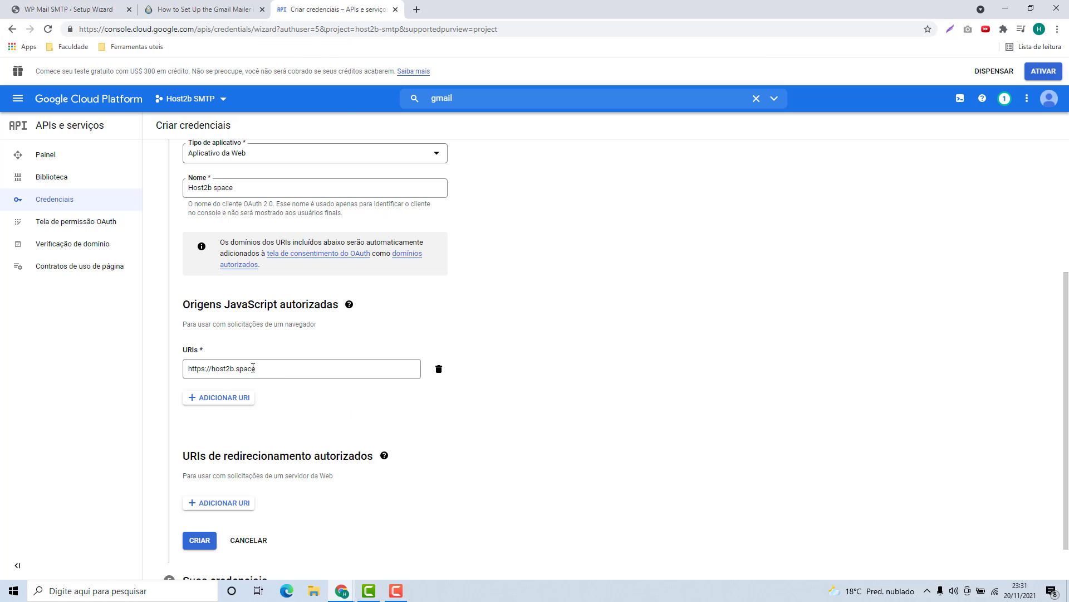
scroll(253, 367, "down", 1)
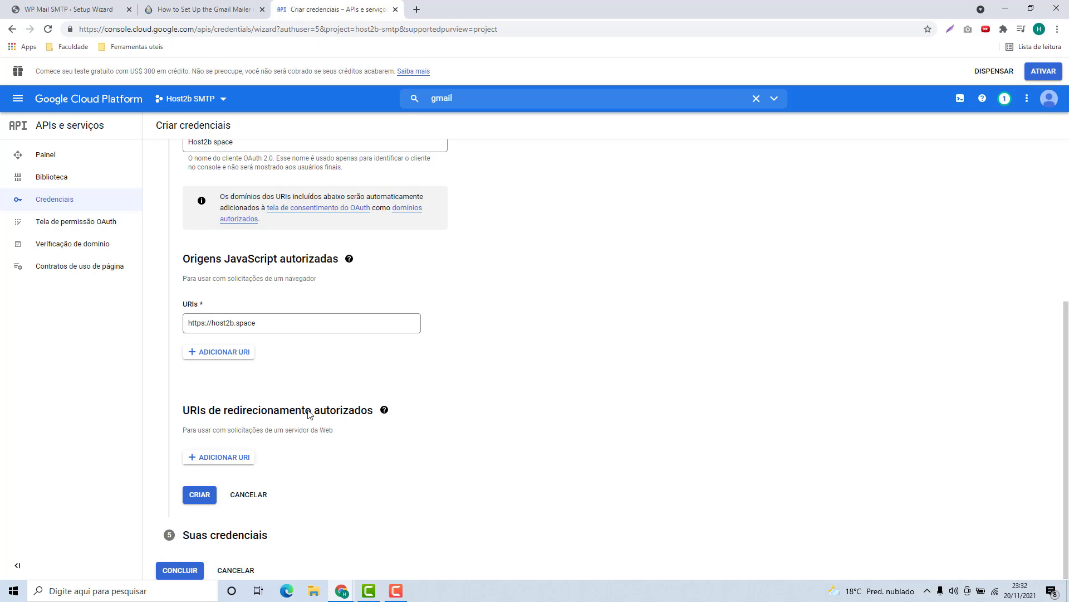
Add an empty redirect URI entry and copy the redirect URI from the WP Mail SMTP wizard
left_click(209, 458)
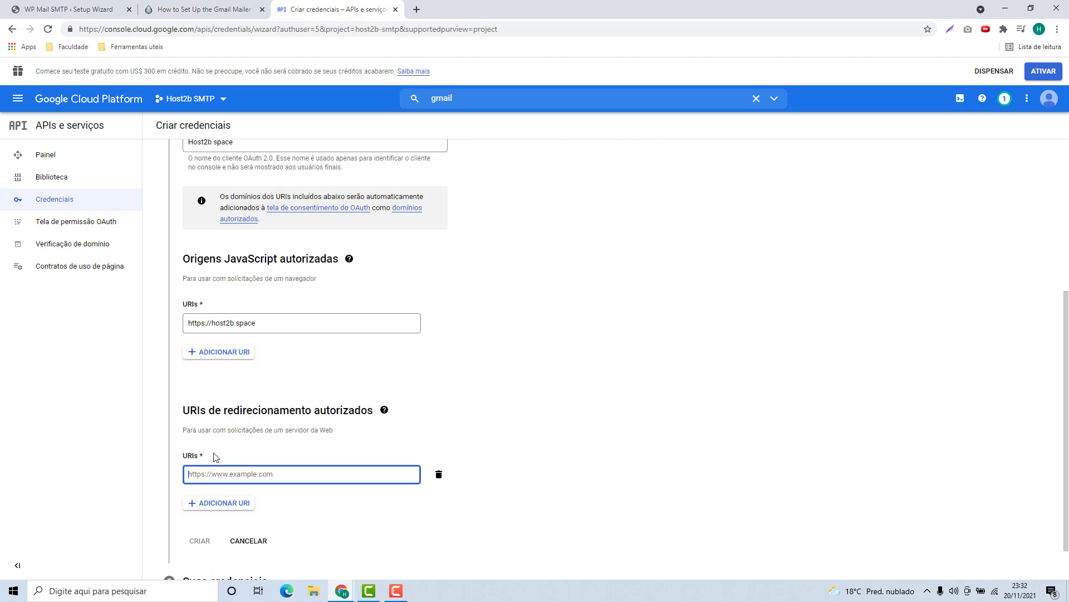
scroll(209, 463, "down", 1)
left_click(74, 10)
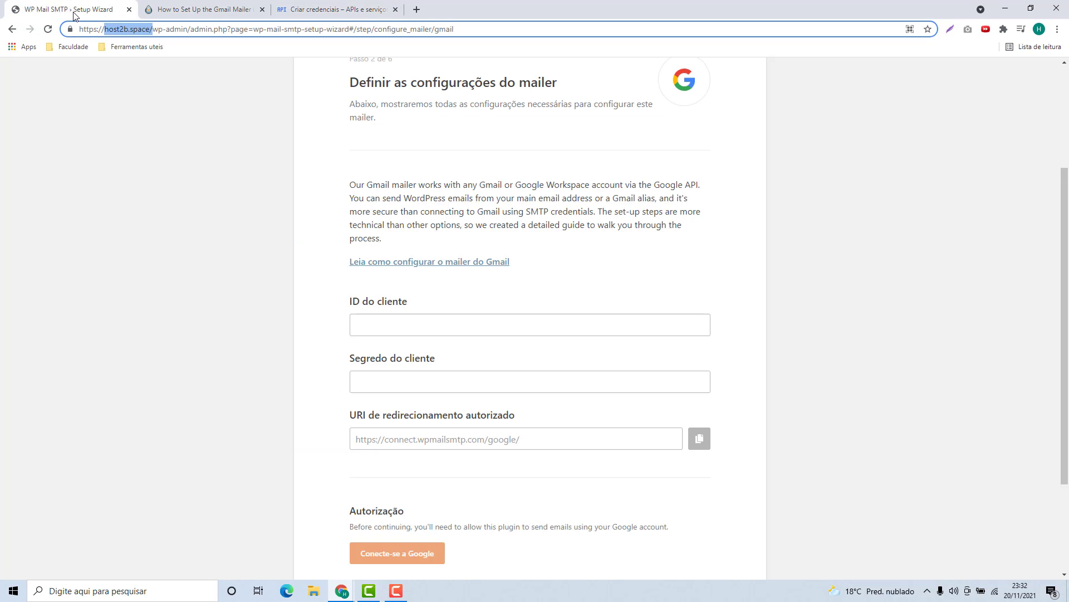
left_click(139, 111)
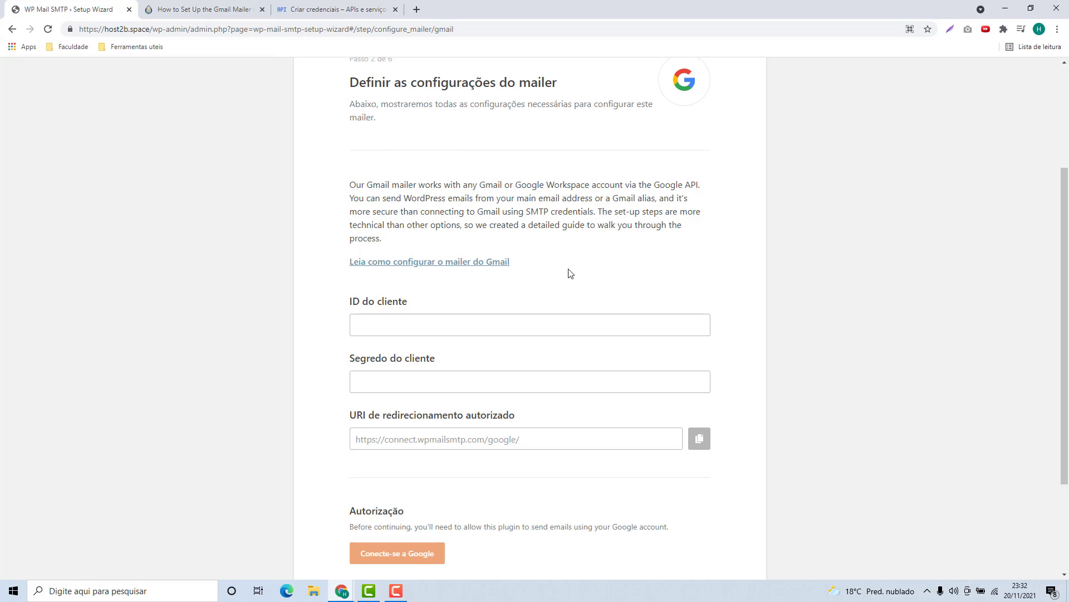
scroll(575, 285, "down", 1)
scroll(576, 285, "down", 1)
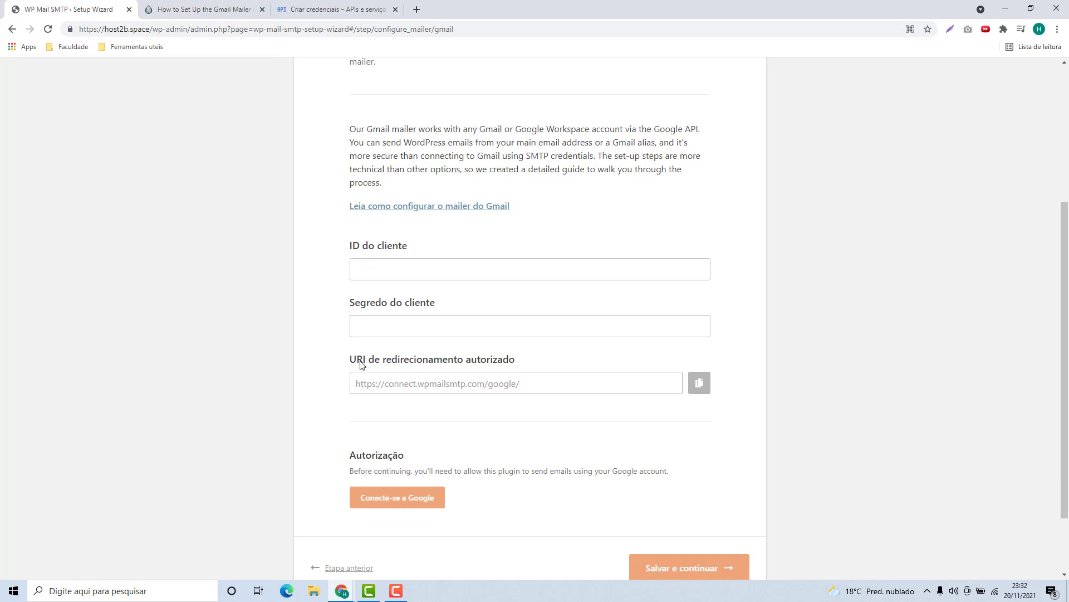
left_click_drag(352, 361, 499, 369)
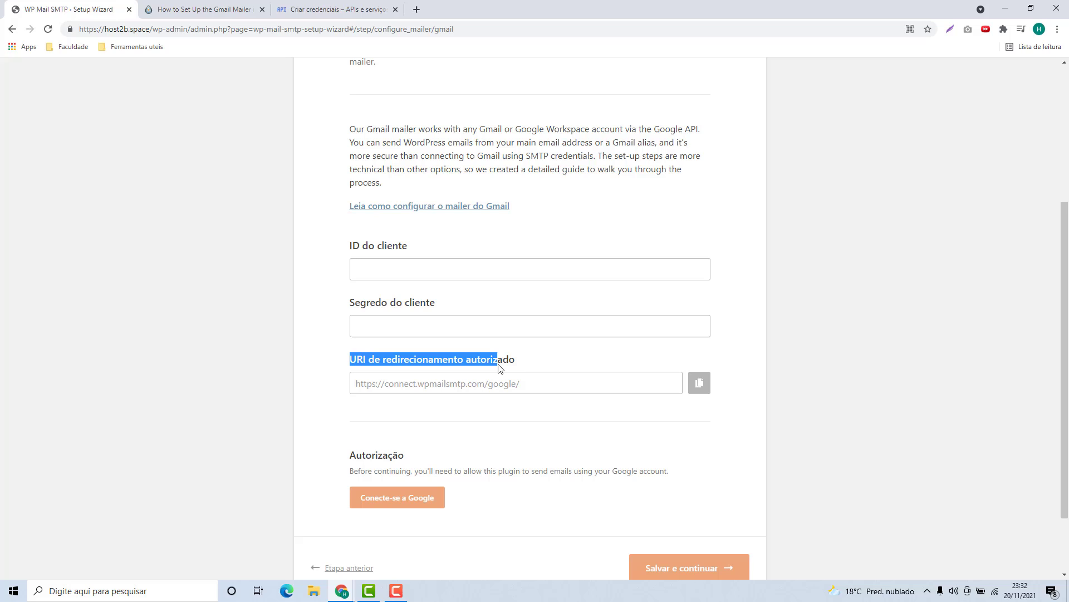
left_click(700, 384)
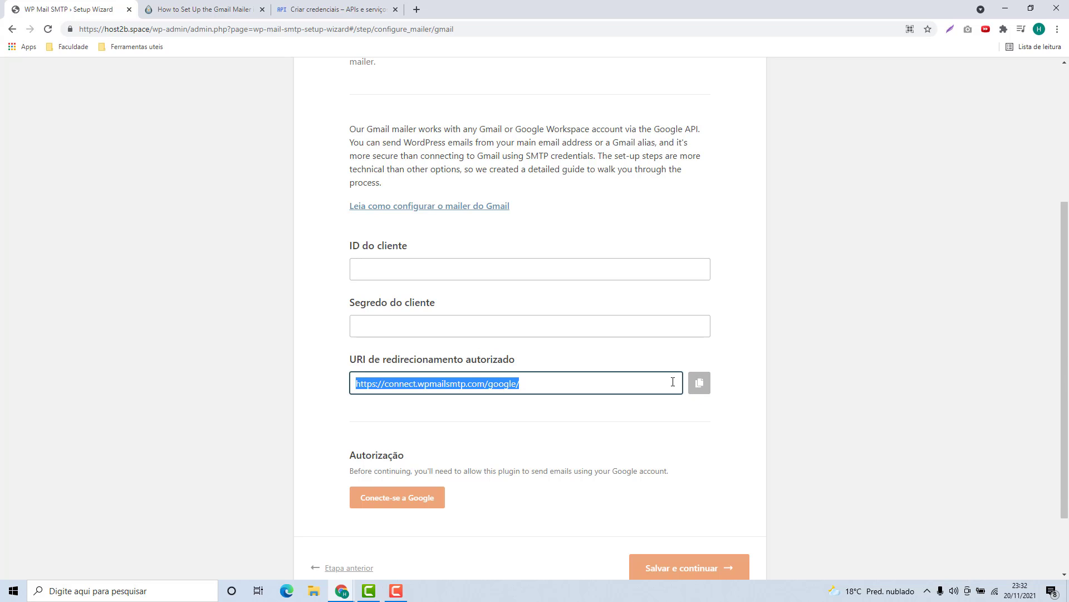
left_click(309, 17)
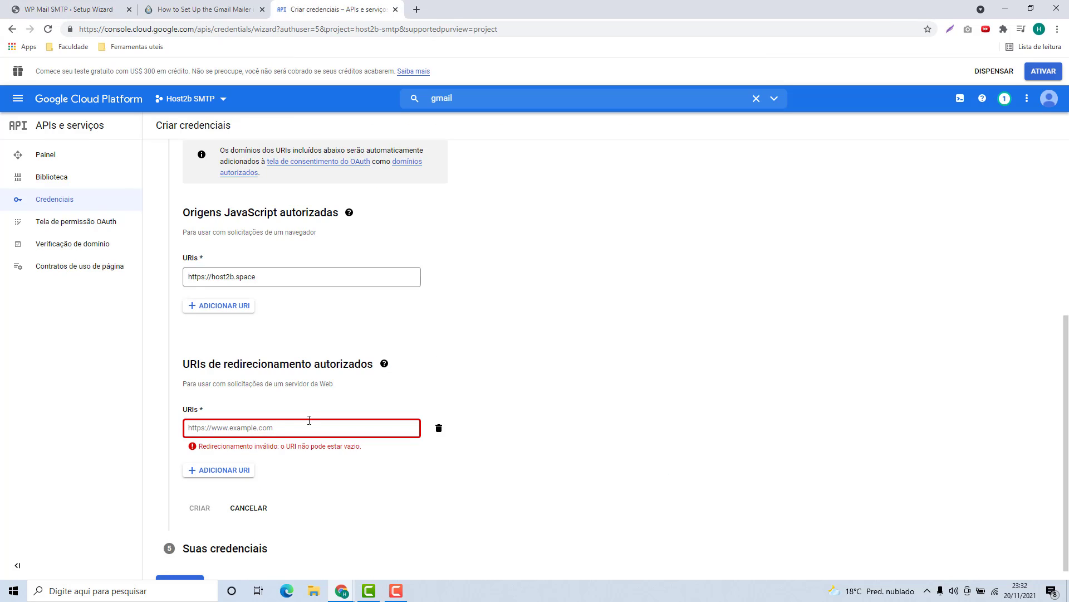
left_click(285, 426)
key("ctrl+v")
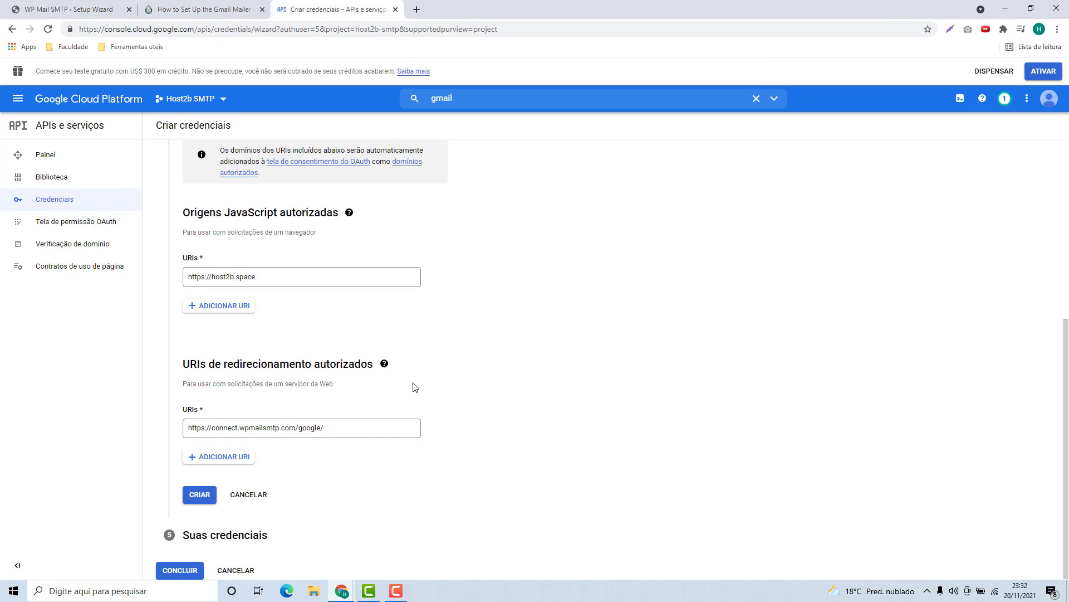
left_click(384, 363)
left_click(267, 422)
Create the Host2b space web OAuth client and finish the credential creation wizard
left_click(200, 495)
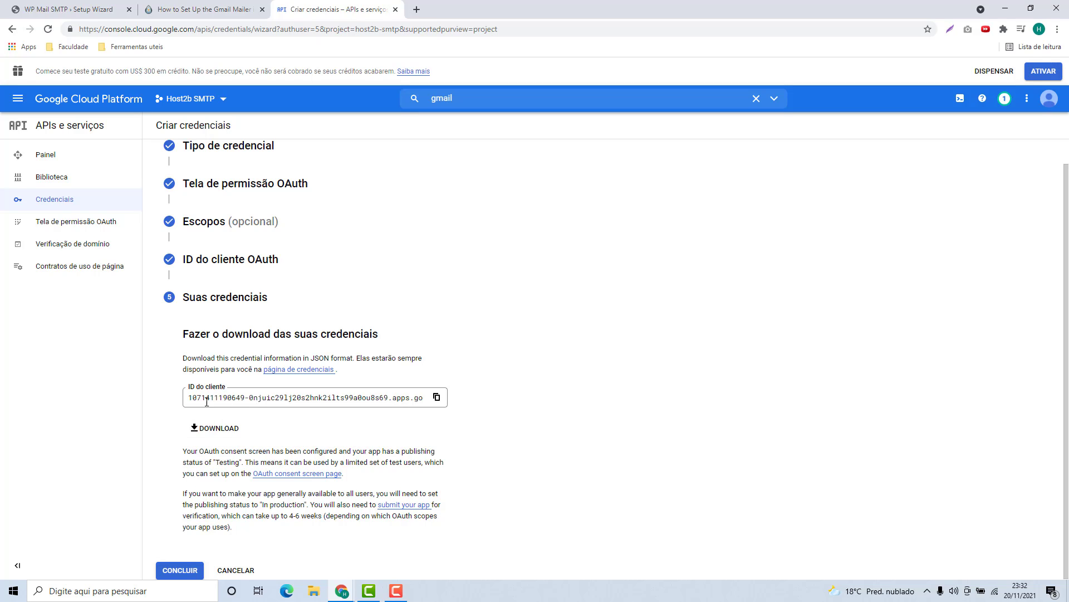
left_click(183, 571)
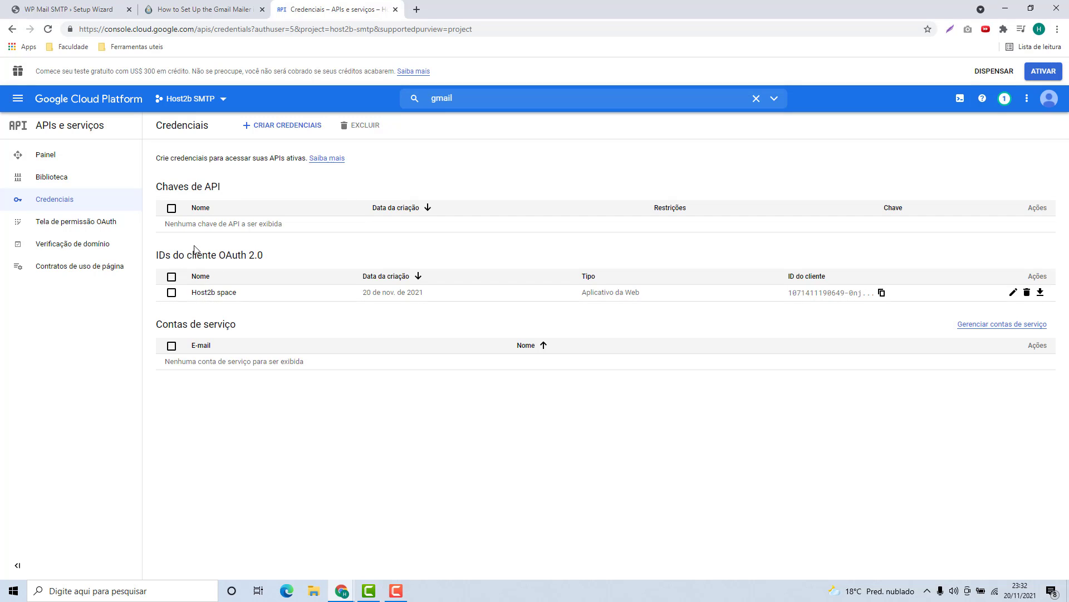
left_click_drag(157, 254, 217, 256)
Copy the Host2b space client ID into ID do cliente, then select its client secret
left_click(1013, 294)
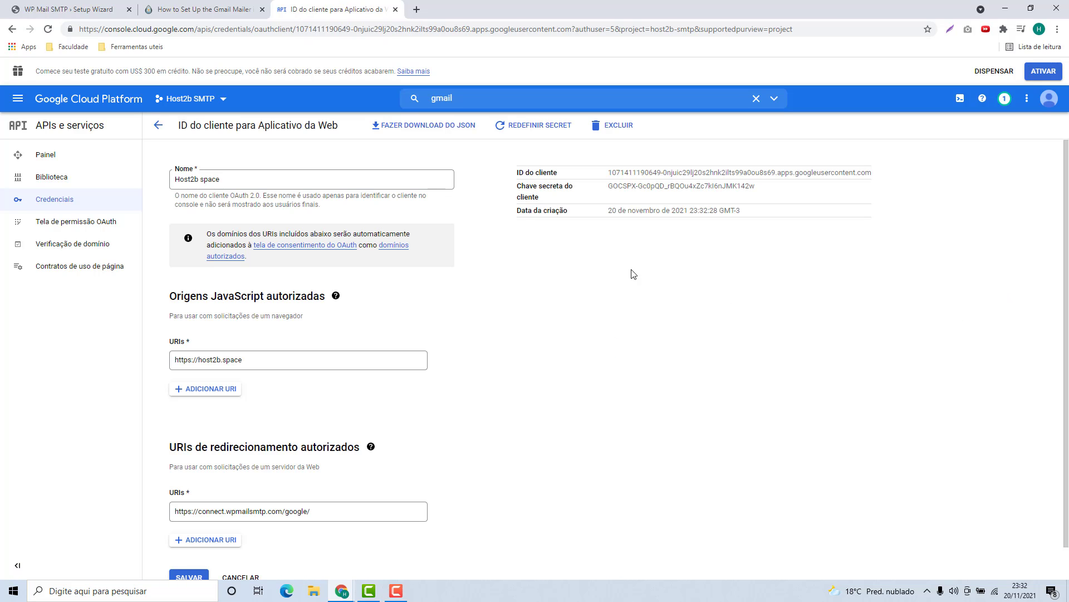
left_click_drag(520, 174, 523, 186)
triple_click(643, 172)
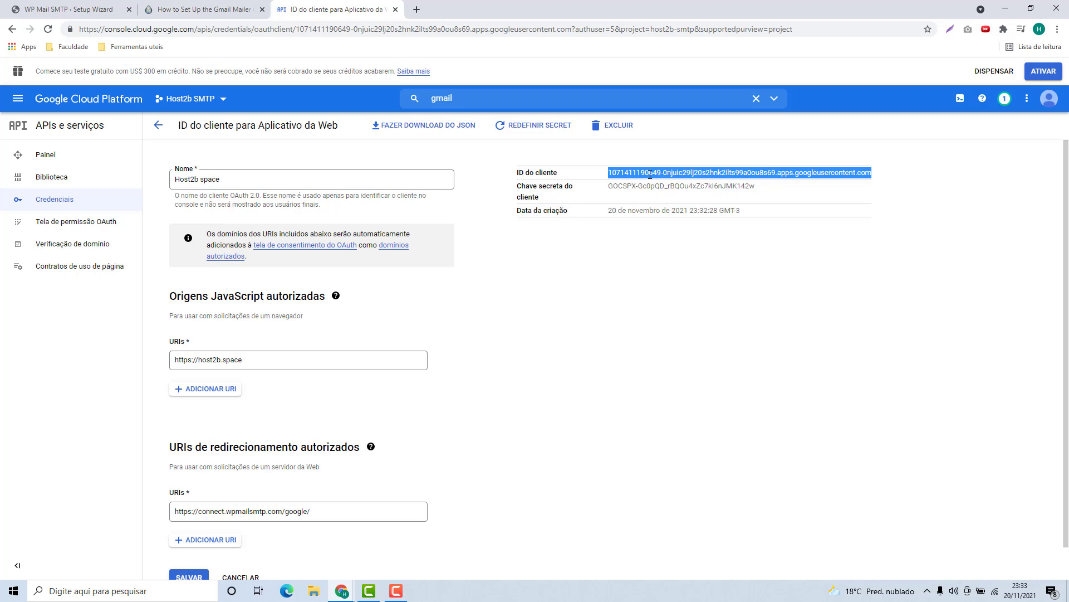
left_click(64, 10)
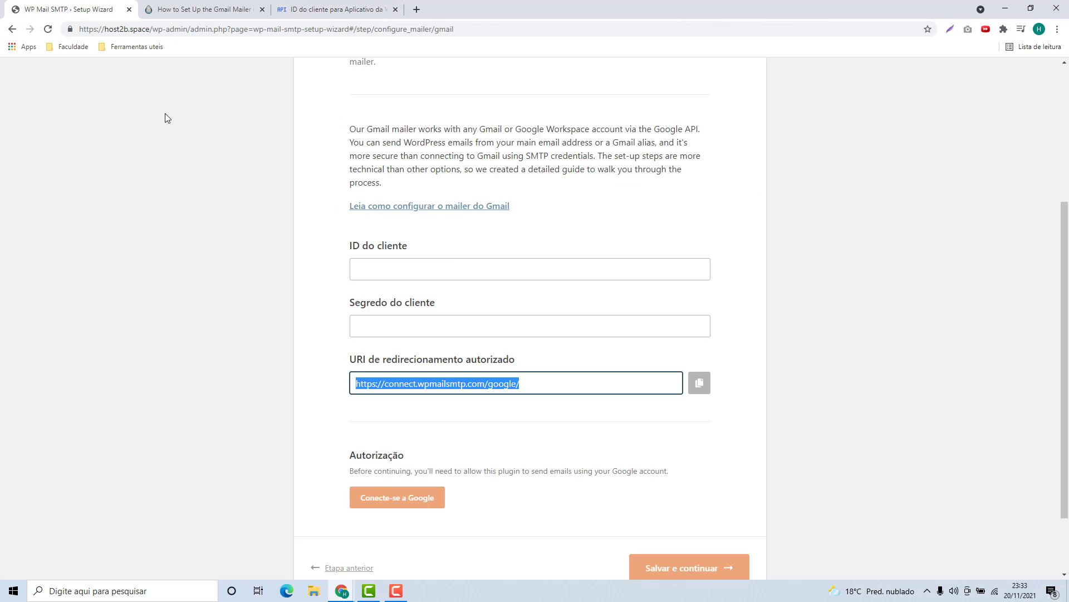
key("ctrl+v")
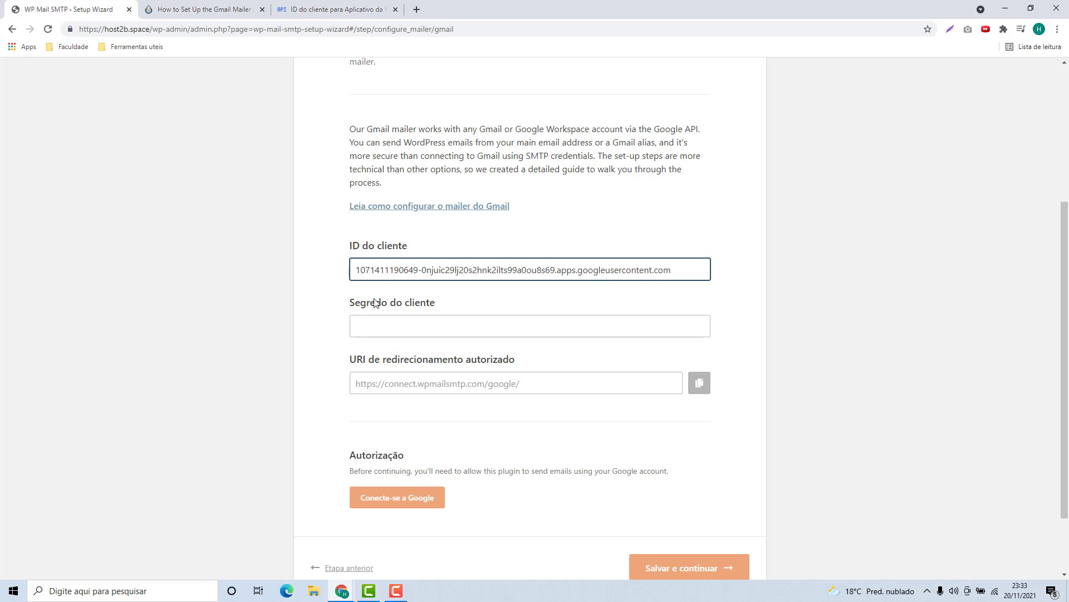
left_click(334, 9)
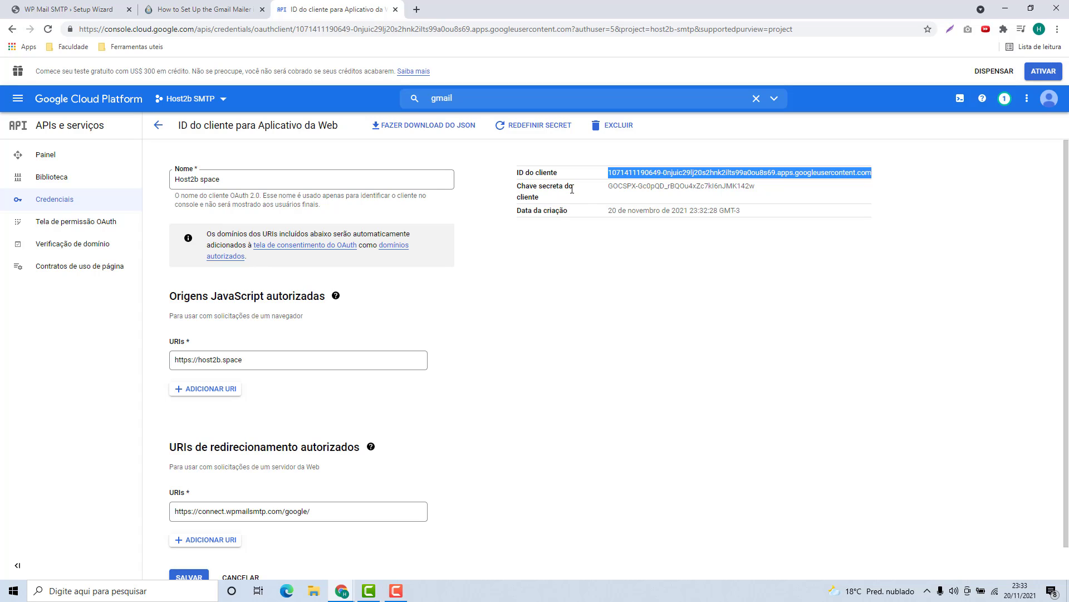
triple_click(618, 185)
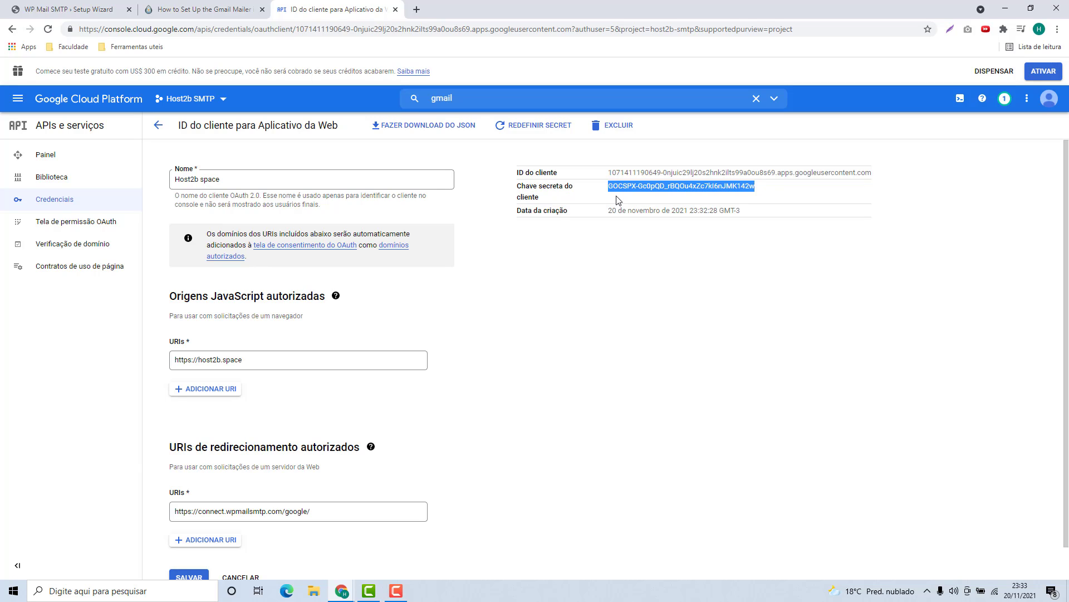
Paste the copied client secret into Segredo do cliente in the WP Mail SMTP wizard
left_click(65, 15)
left_click(378, 329)
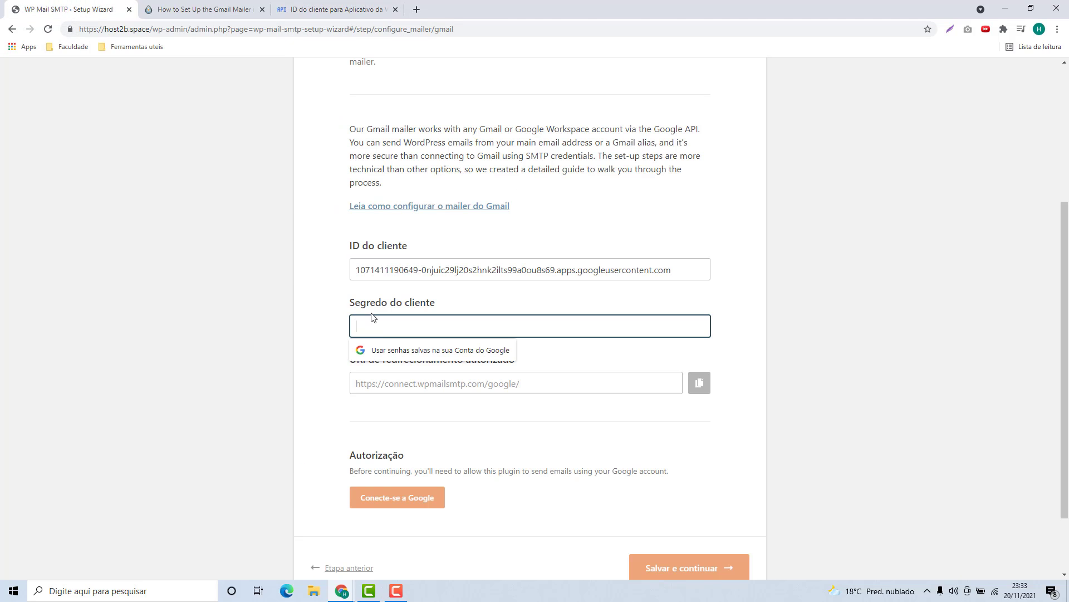
key("ctrl+v")
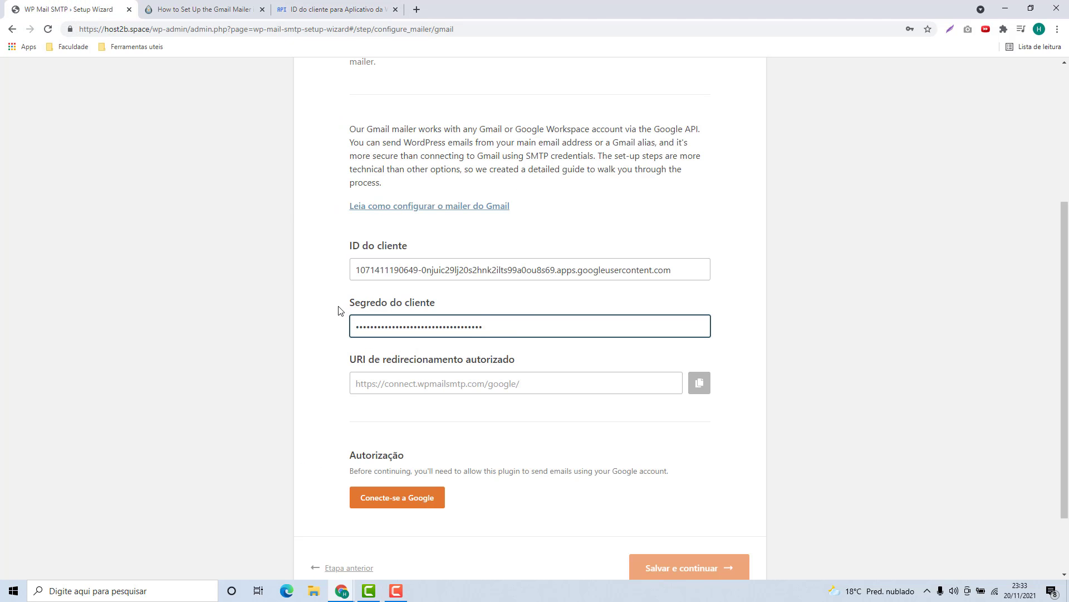
left_click(341, 311)
left_click(356, 10)
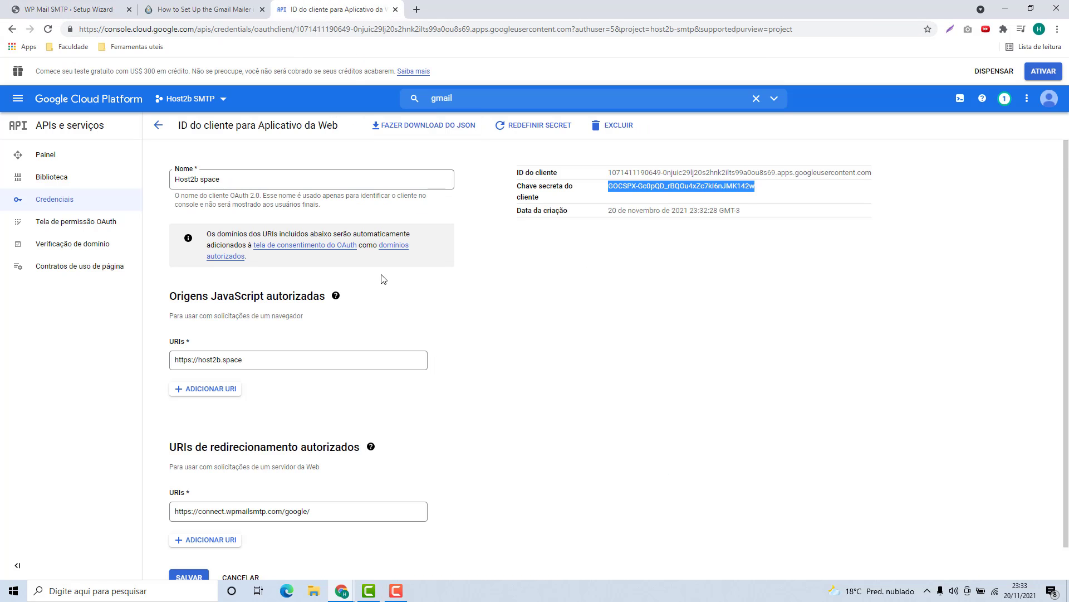
scroll(393, 285, "down", 1)
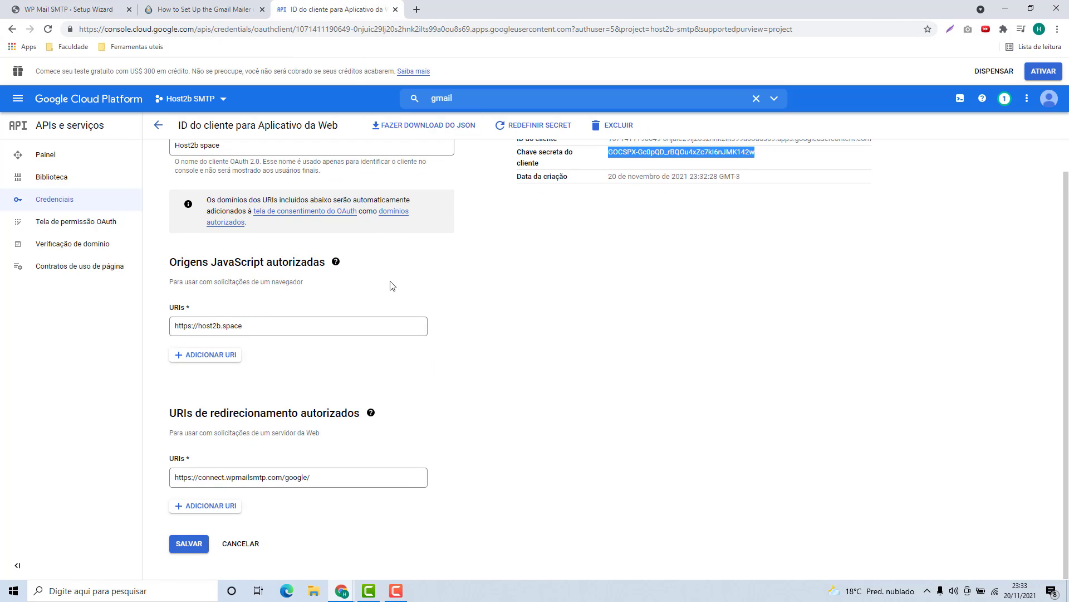
Save the Host2b space OAuth client settings and go back to the Credenciais list
left_click(188, 545)
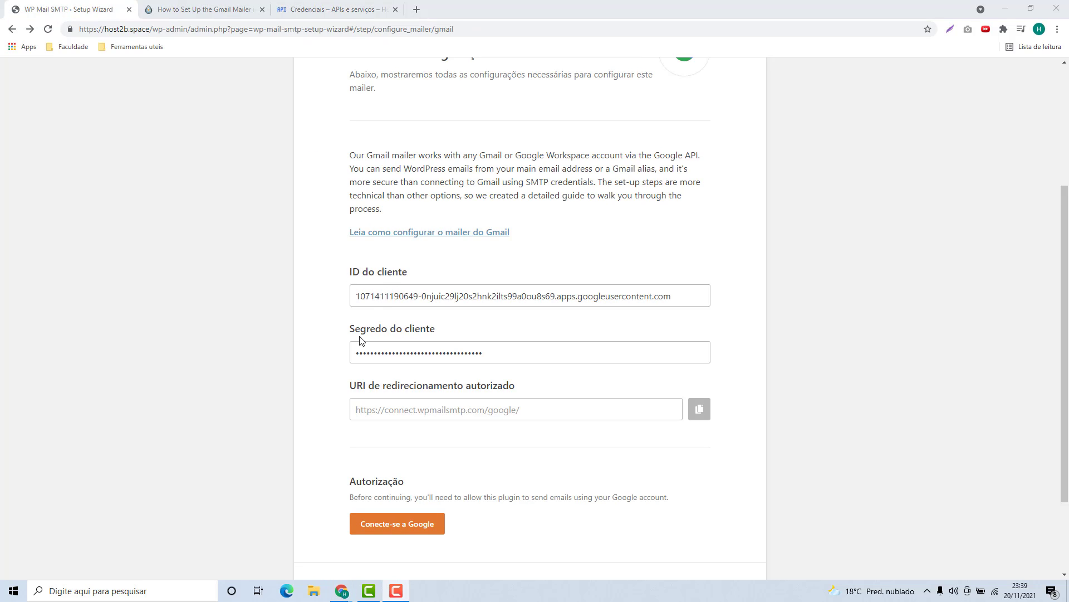
left_click(346, 9)
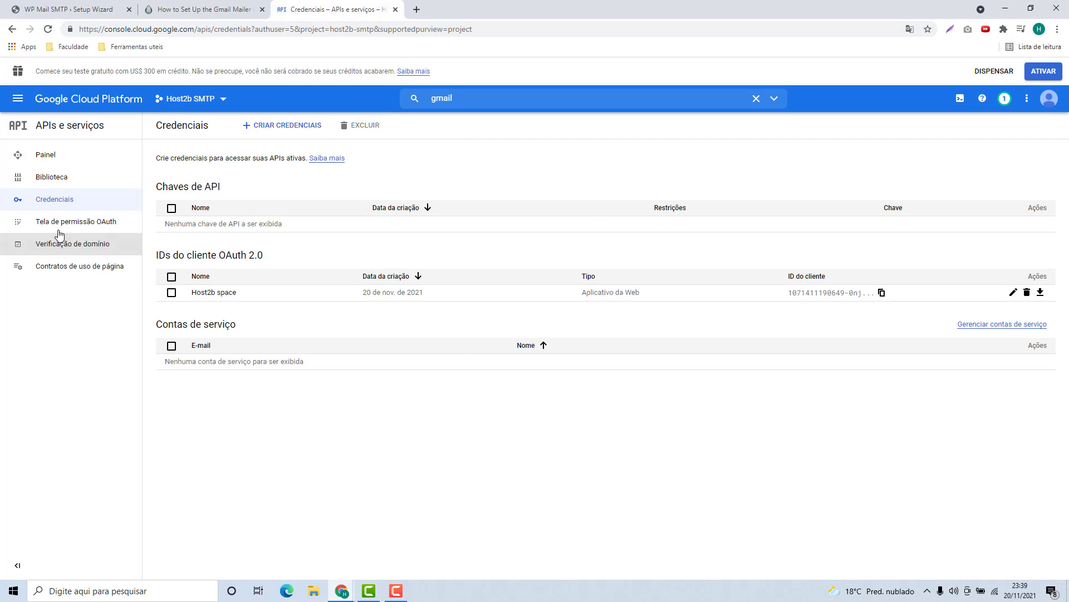
Publish the Host2b space app to production from the OAuth consent screen
left_click(90, 225)
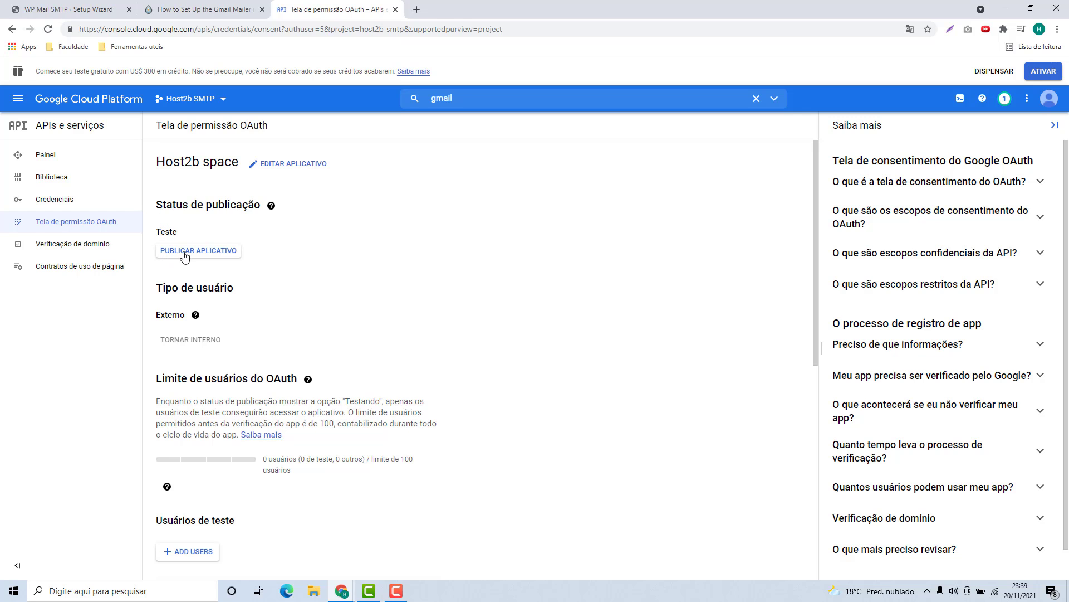
left_click(184, 254)
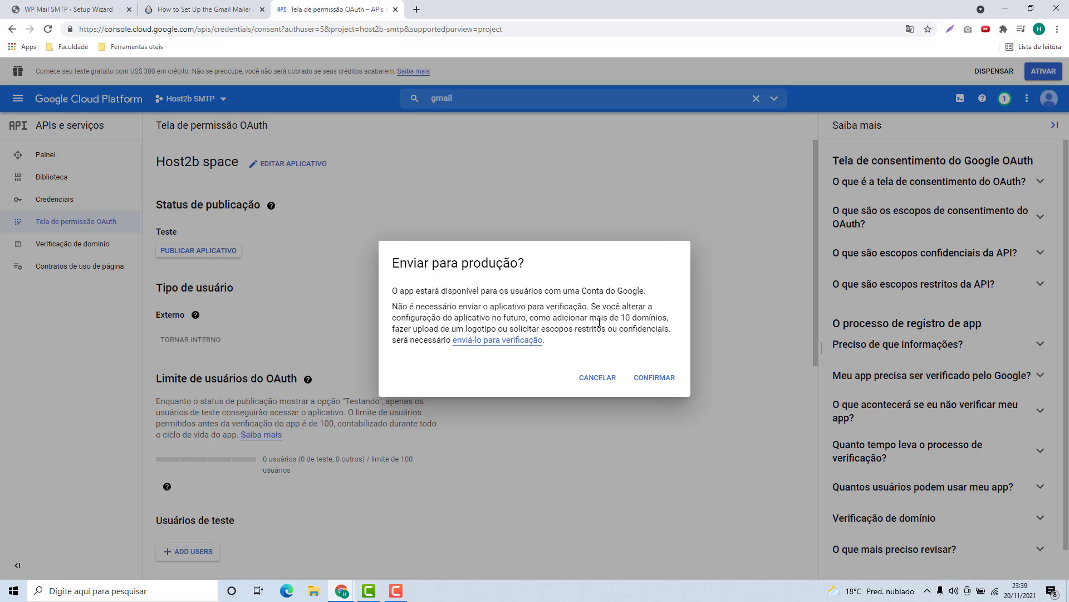
left_click(661, 382)
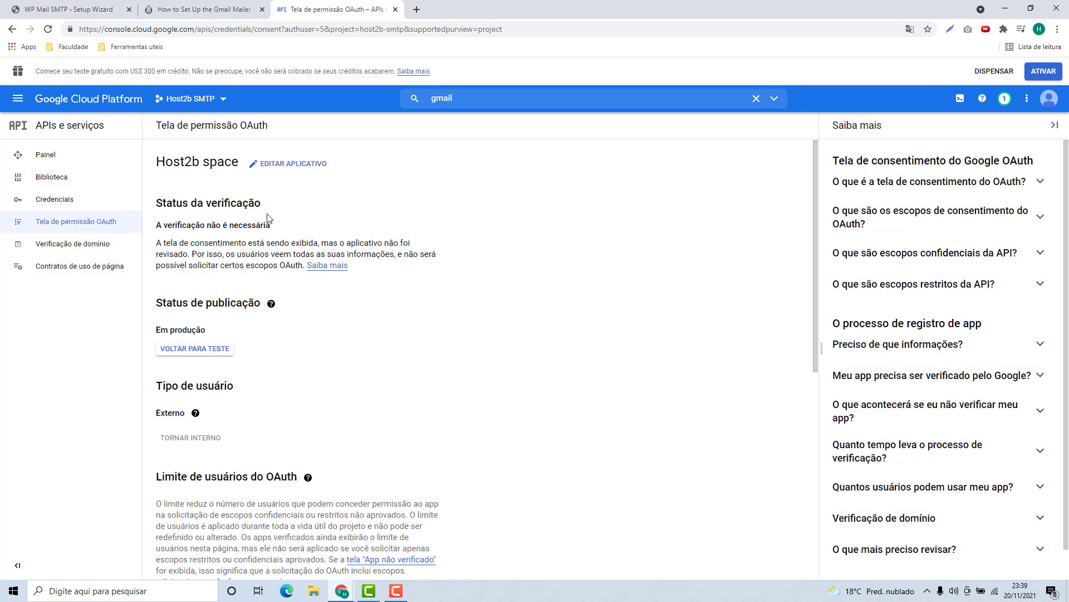
left_click(80, 10)
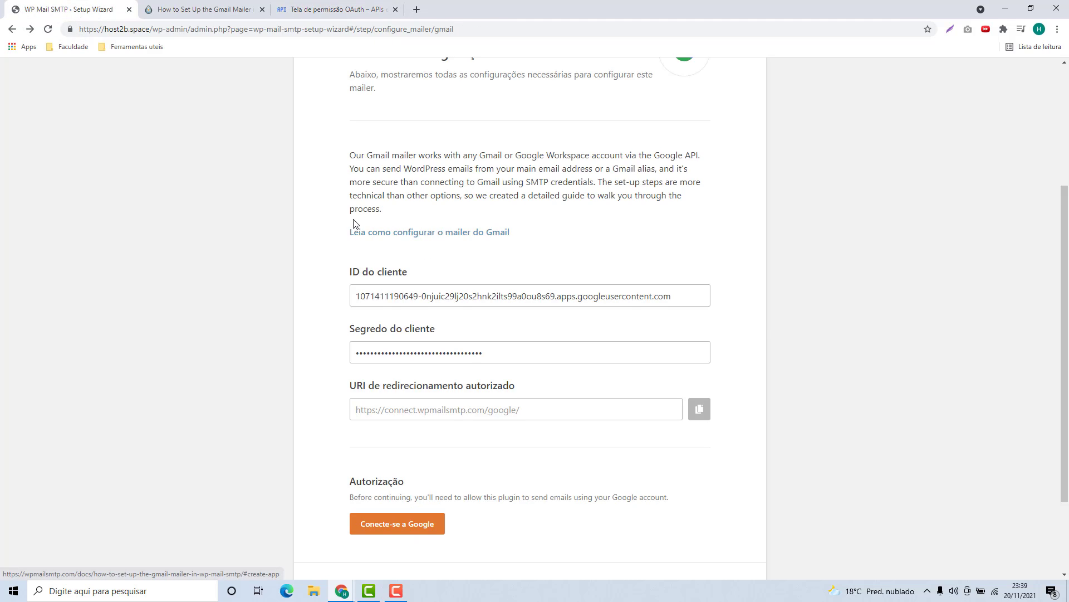
scroll(354, 225, "down", 2)
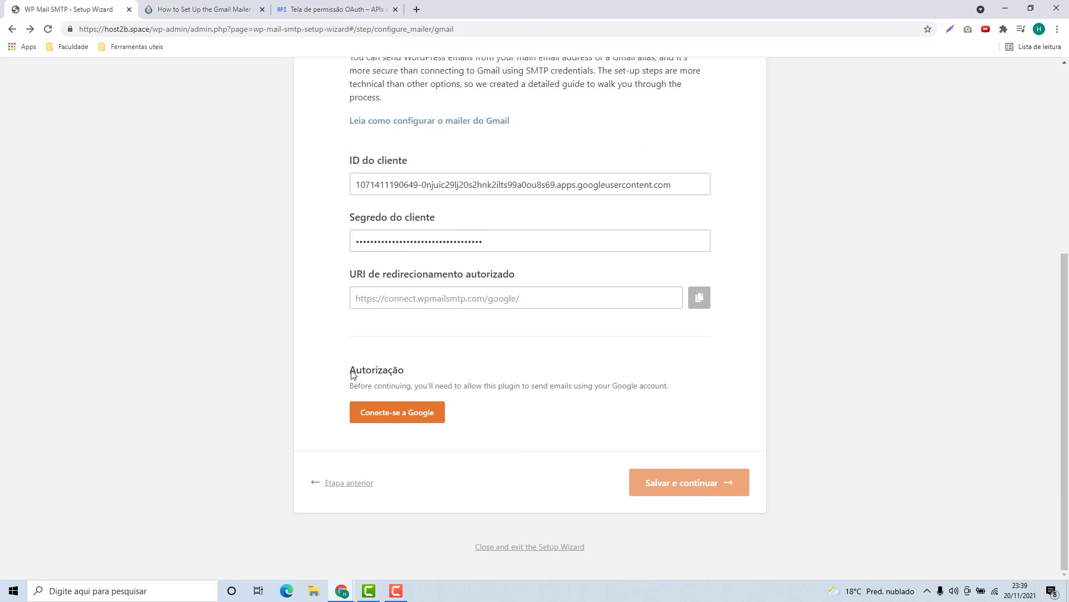
left_click(407, 423)
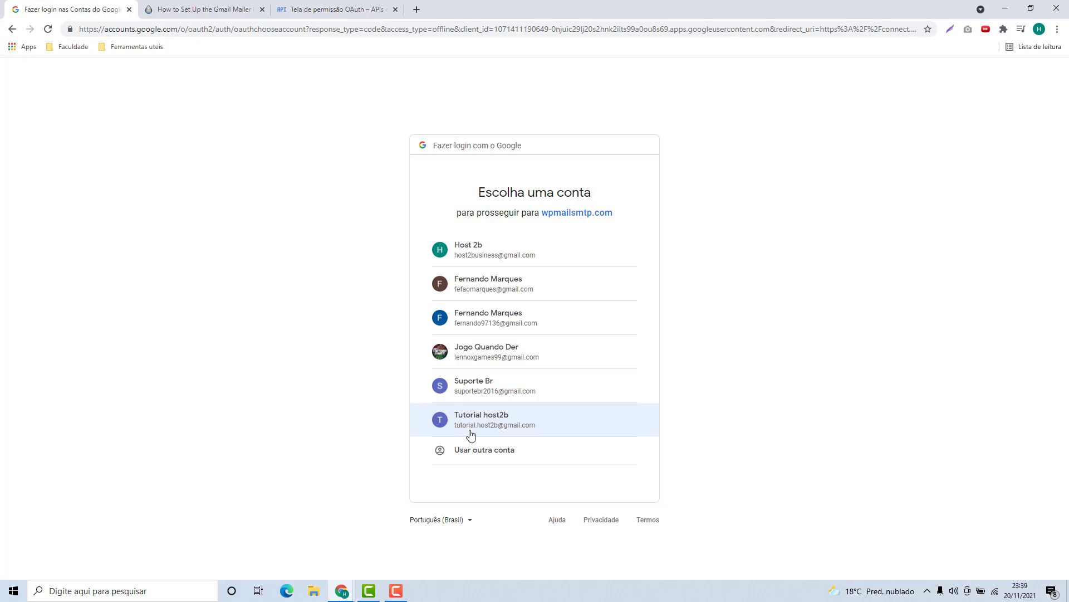
Choose the tutorial Google account, bypass the unverified-app warning, and grant wpmailsmtp.com access
left_click(500, 425)
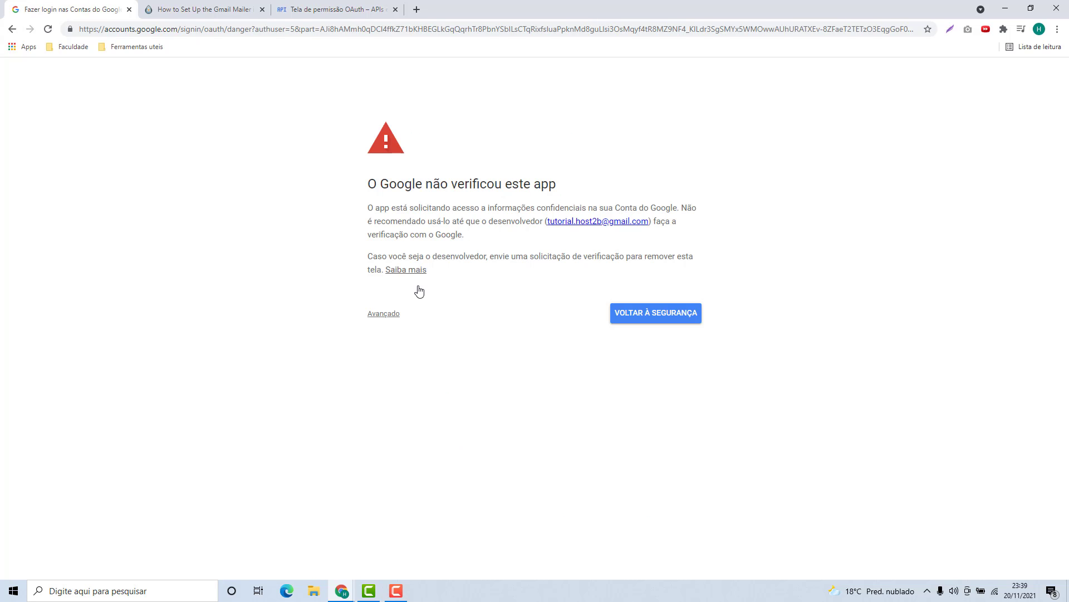
left_click(385, 314)
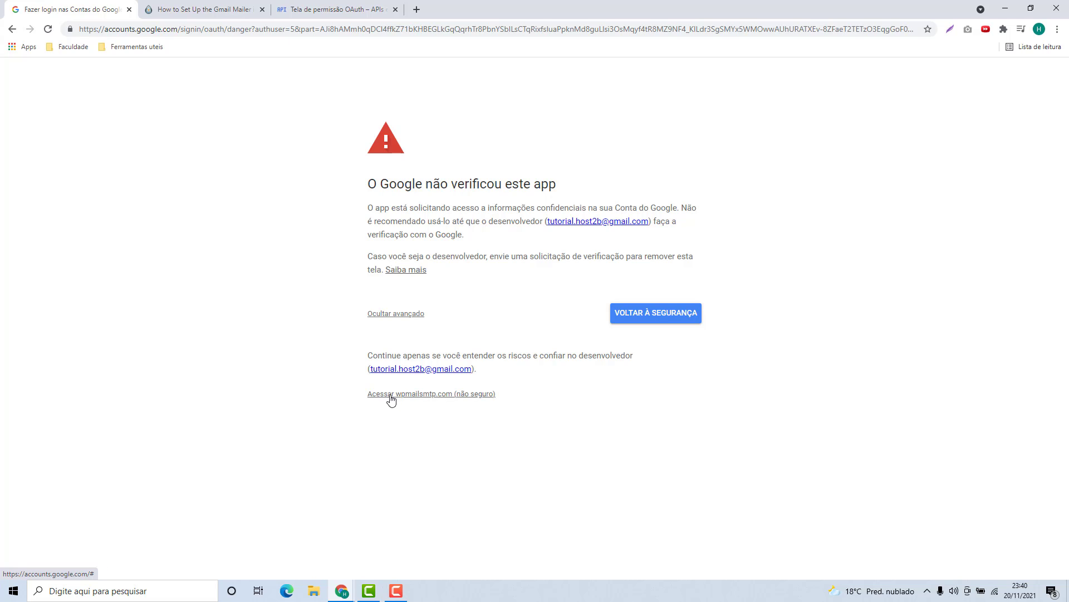
left_click(422, 394)
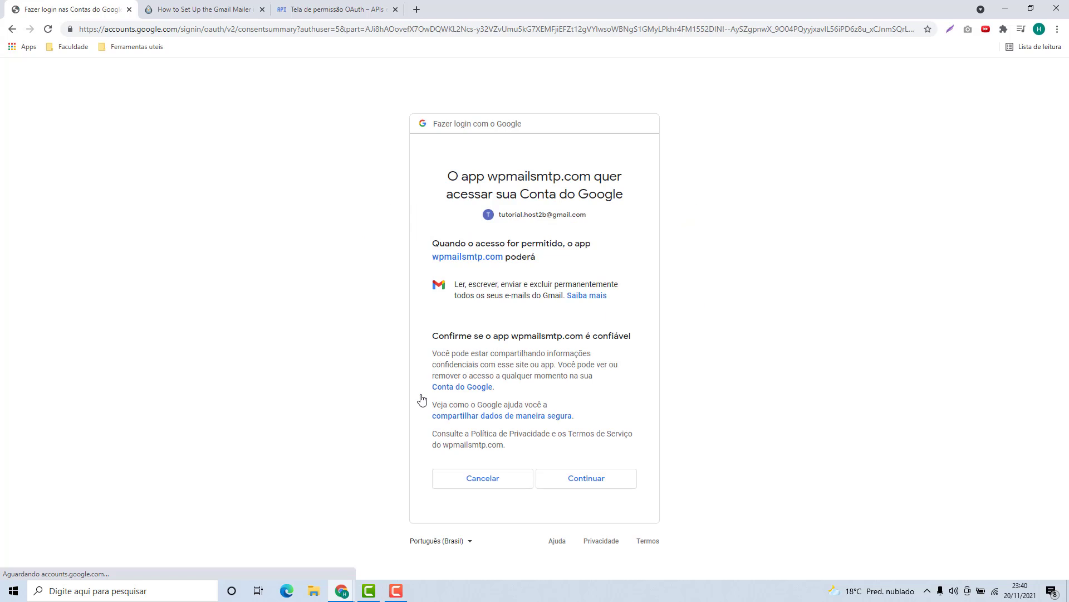
left_click(583, 488)
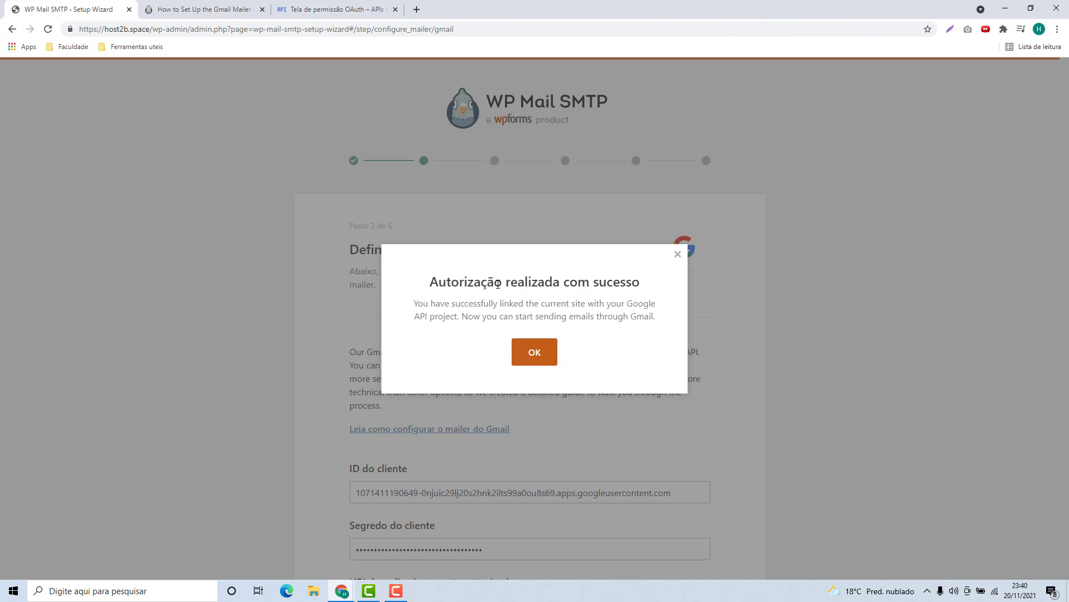
Dismiss the success message, keep sender name Meu Site legal, and enable Forçar nome remetente
left_click(537, 359)
scroll(539, 321, "down", 7)
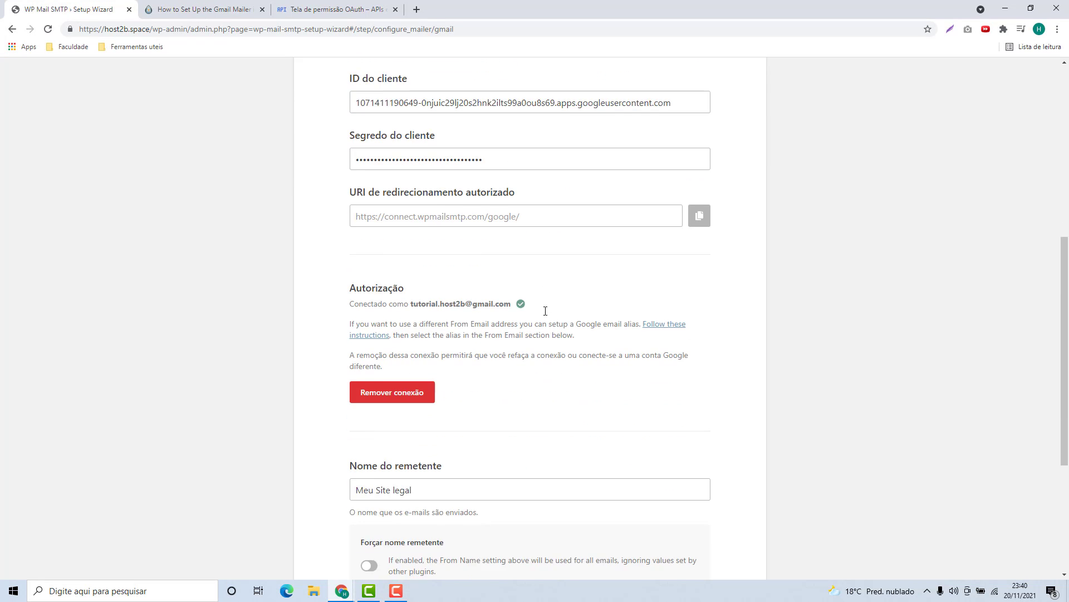
scroll(546, 311, "down", 4)
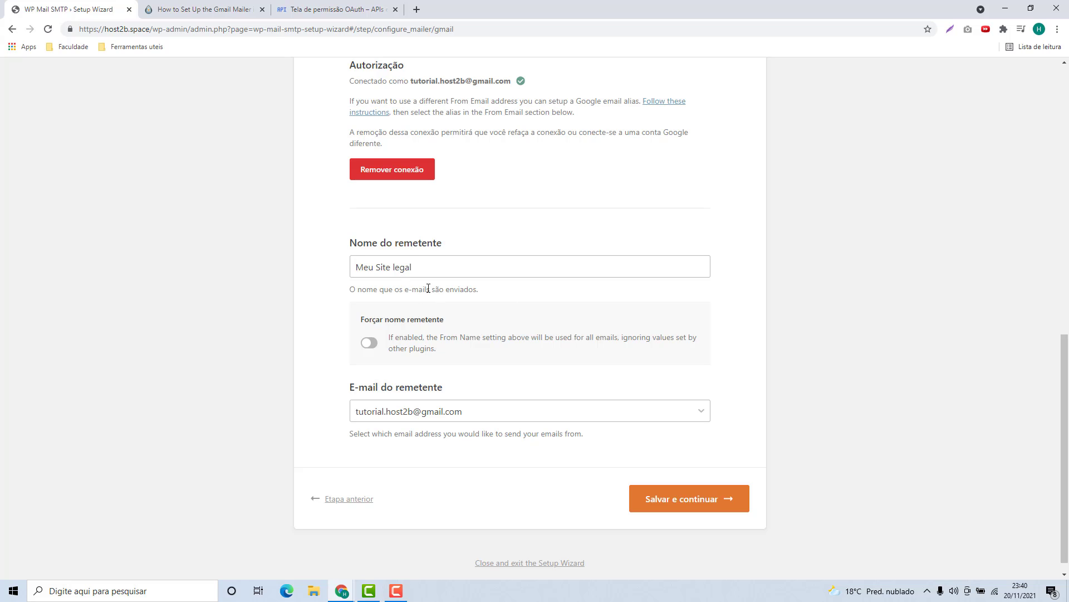
left_click_drag(349, 245, 419, 256)
left_click(418, 256)
left_click_drag(352, 266, 457, 264)
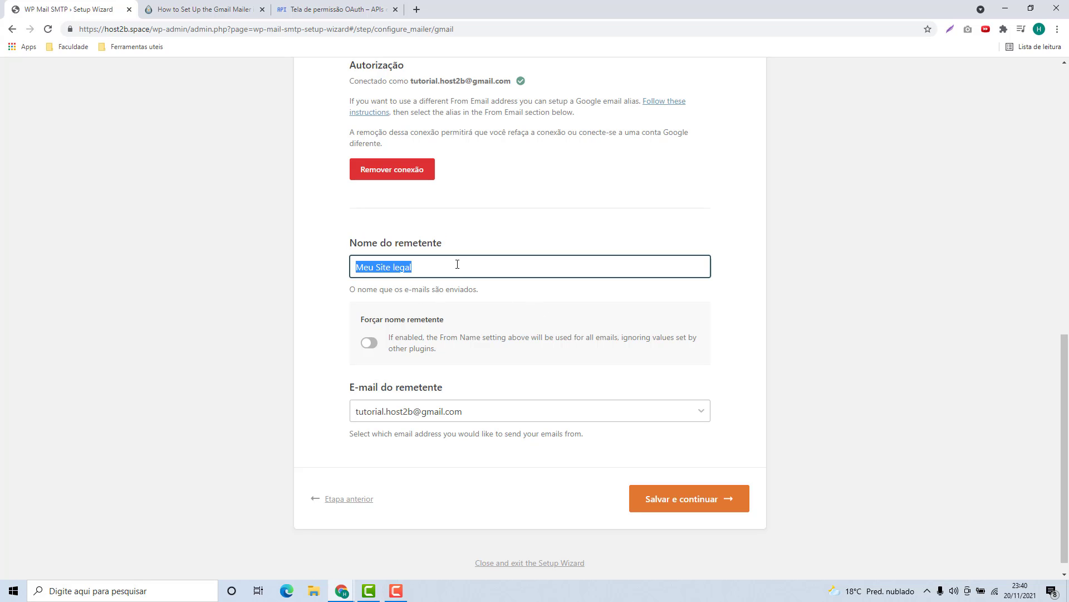
left_click(306, 308)
left_click_drag(360, 319, 461, 322)
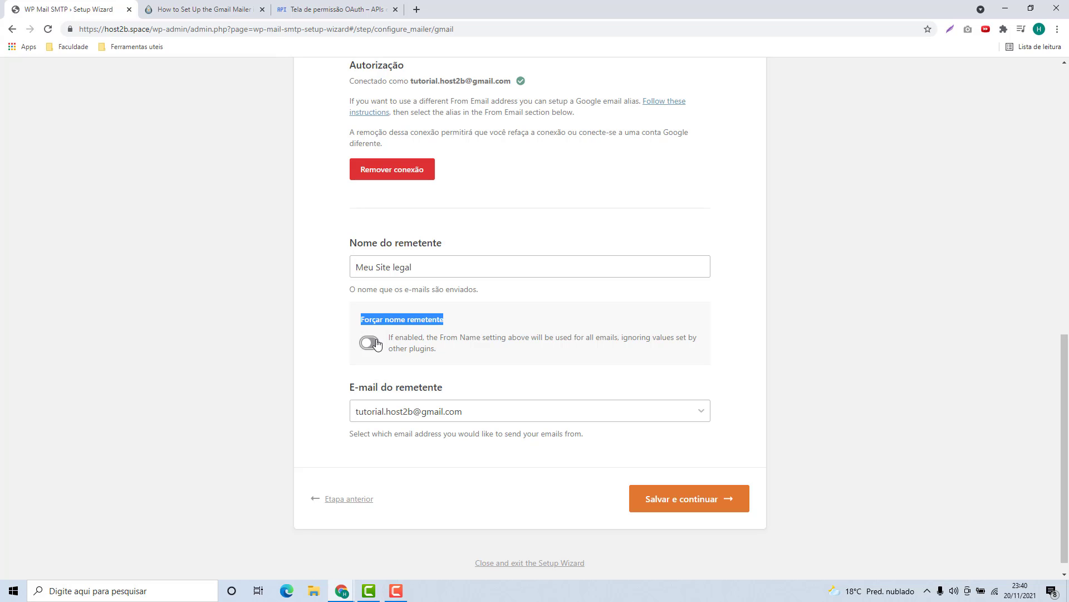
left_click(371, 342)
Review the E-mail do remetente setting and its available sender addresses
left_click_drag(348, 388, 499, 388)
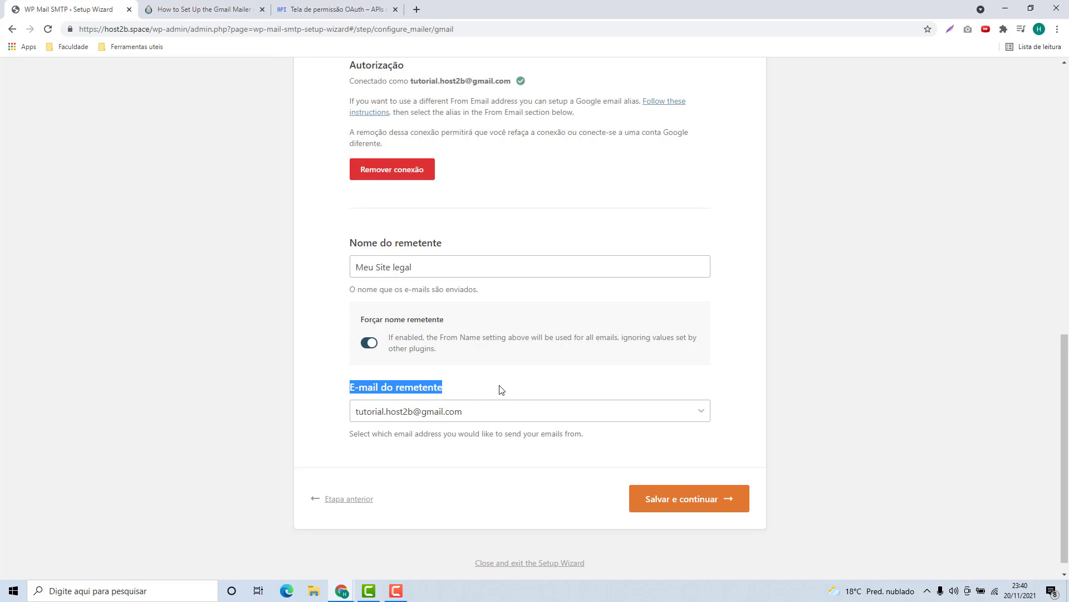
left_click(484, 413)
left_click(478, 413)
left_click(437, 413)
left_click(439, 413)
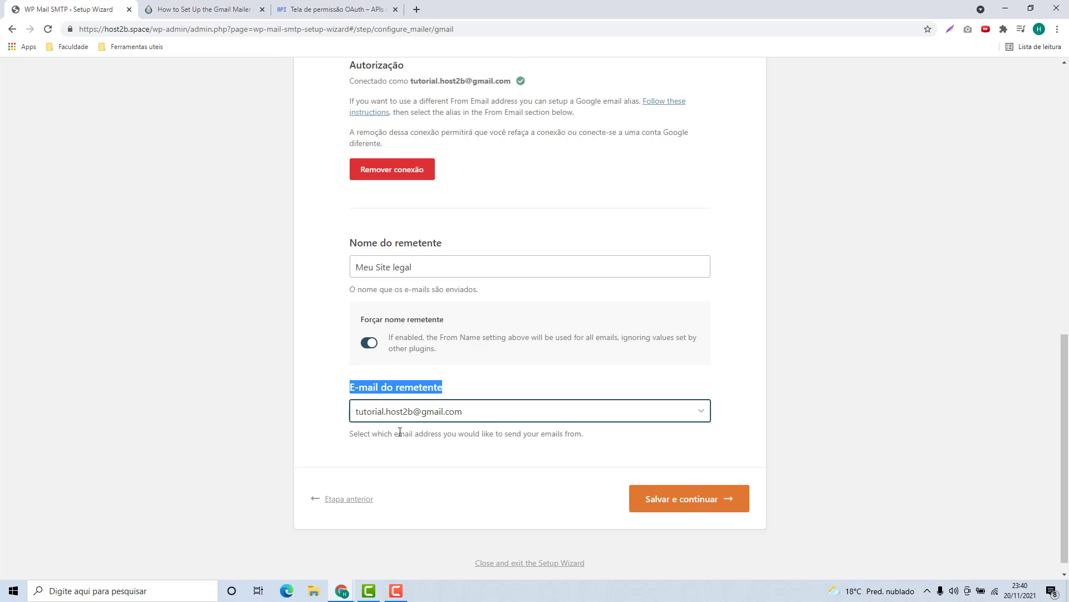
left_click(398, 413)
left_click(397, 413)
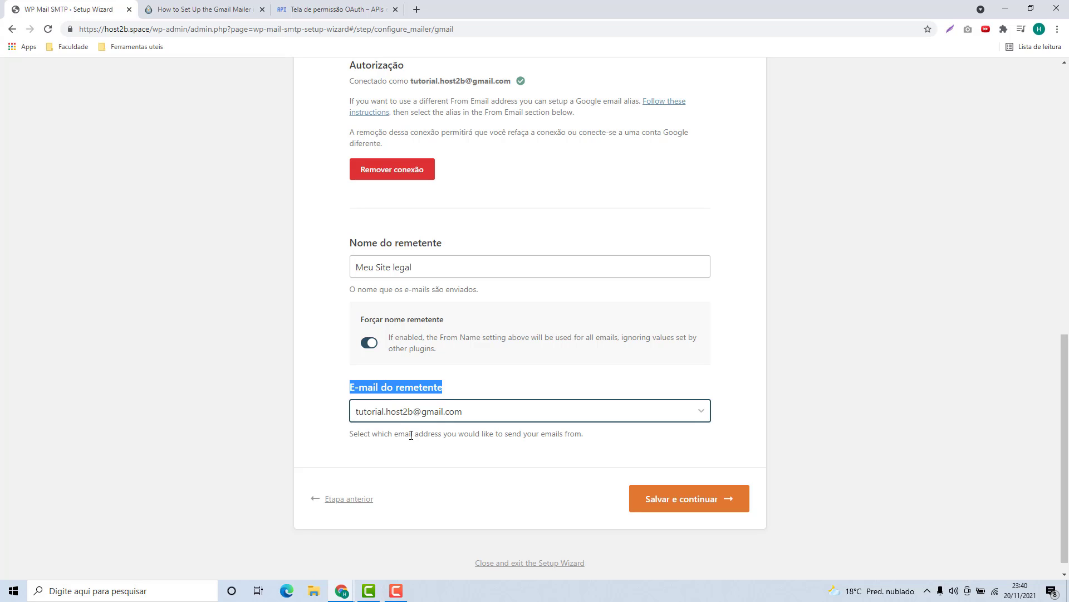
left_click(337, 418)
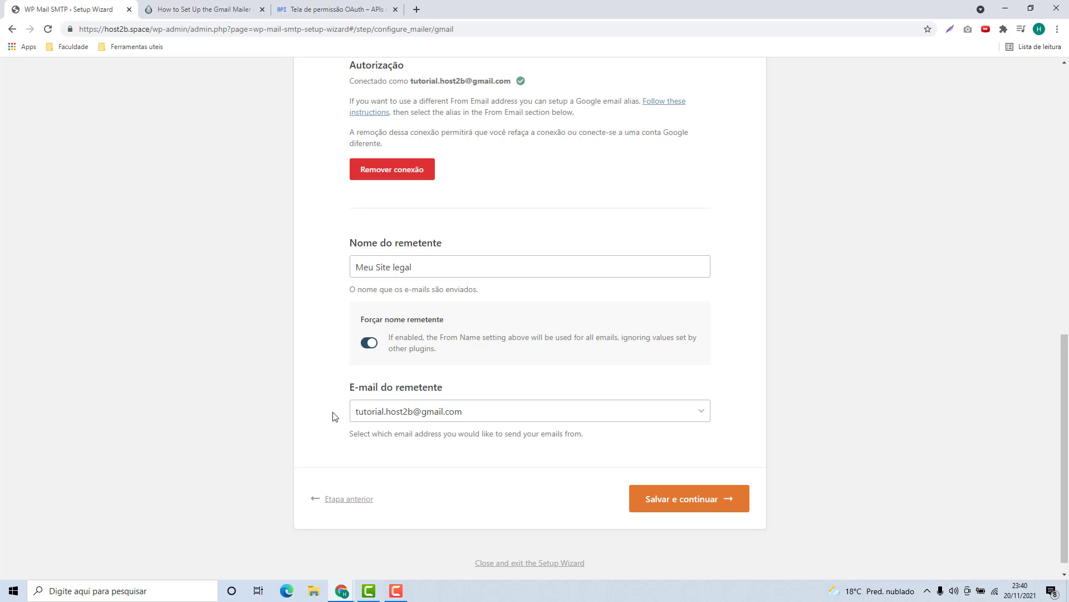
Save the Gmail mailer settings and the email features step
left_click(687, 511)
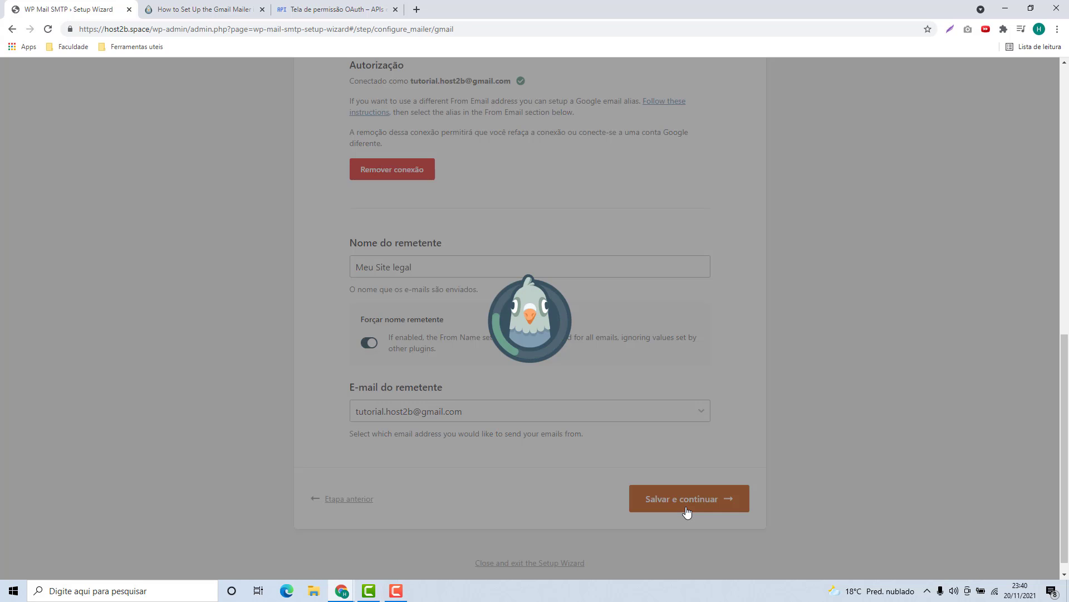
scroll(357, 234, "down", 5)
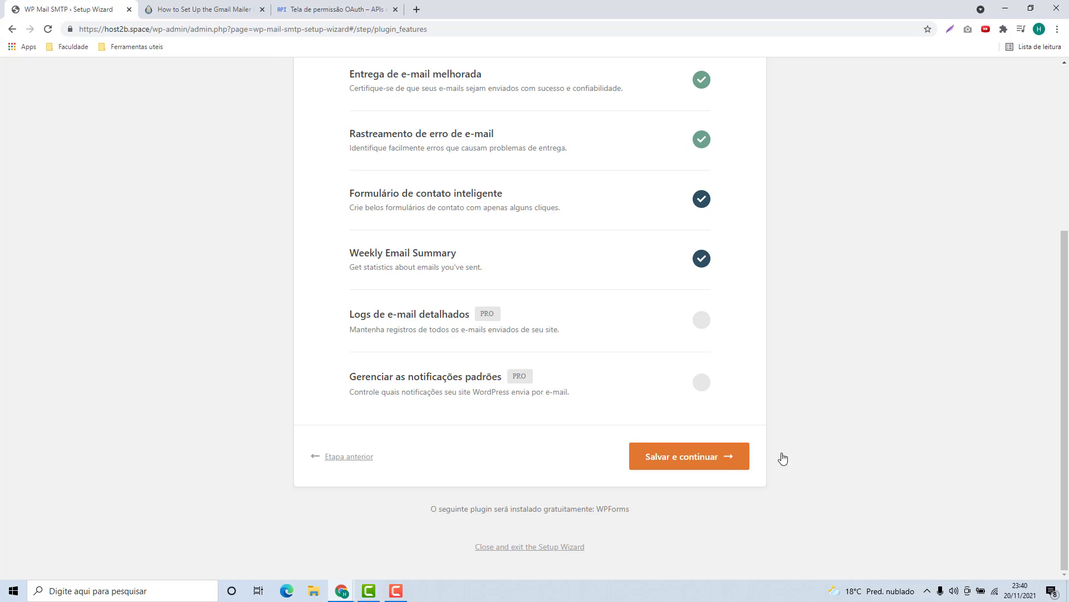
left_click(666, 467)
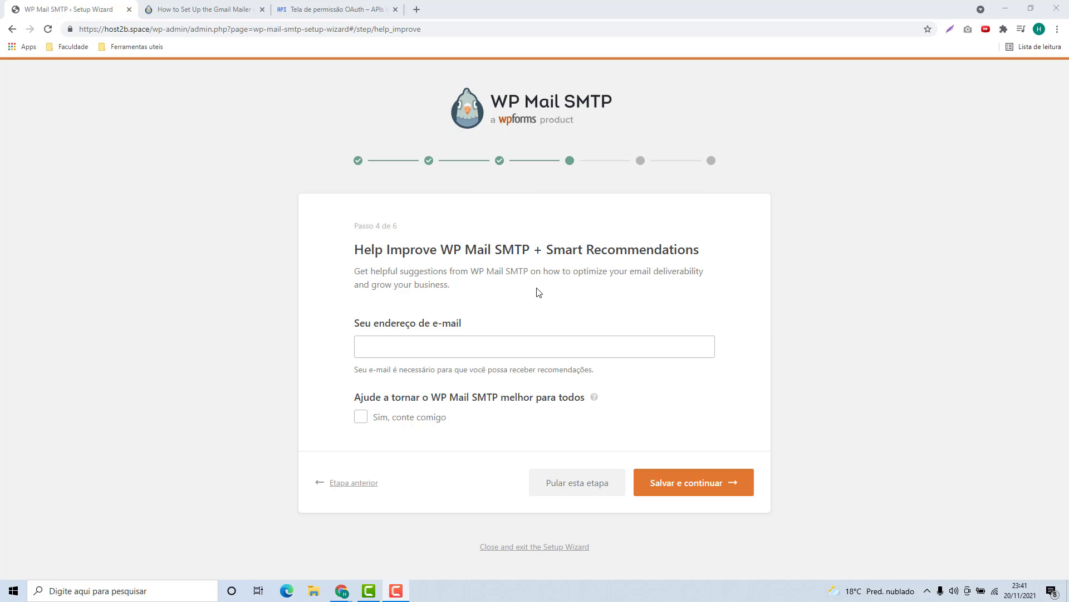
Continue past Help Improve and skip the license key step to reach the success page
left_click(573, 488)
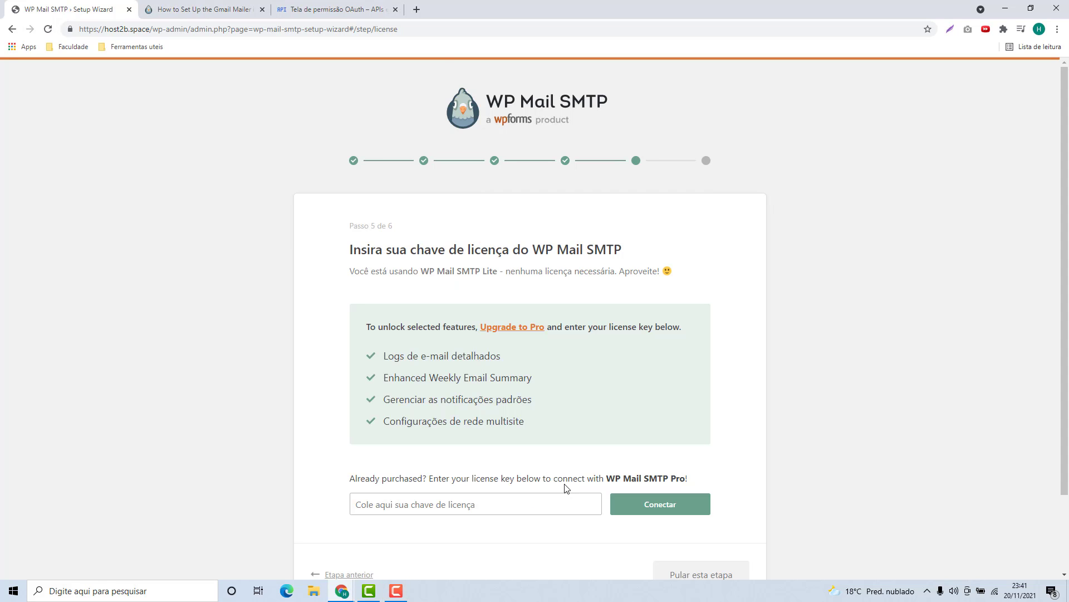
scroll(447, 306, "down", 1)
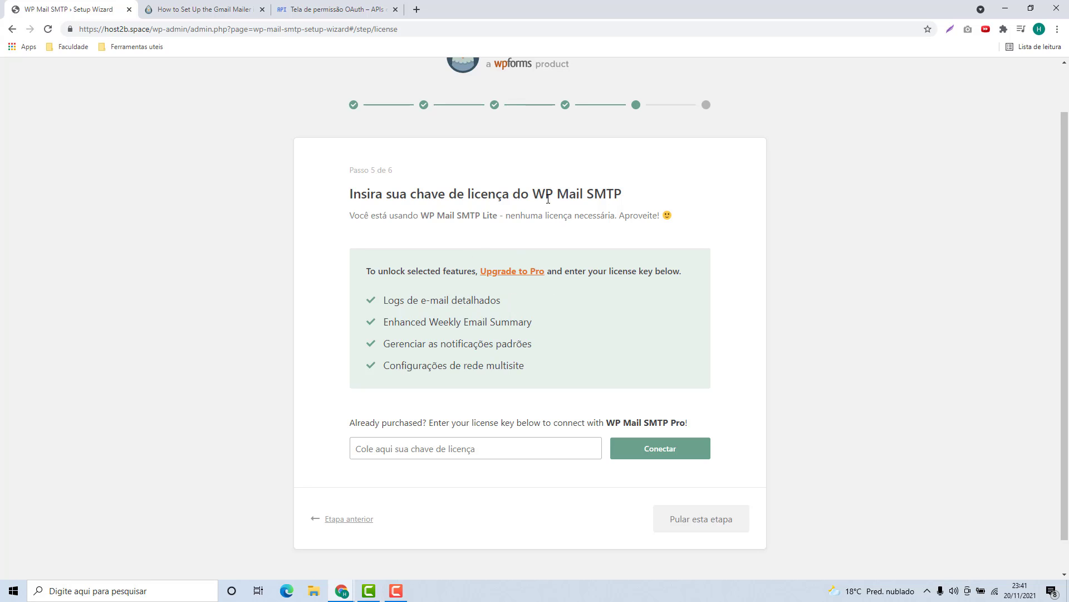
left_click(700, 530)
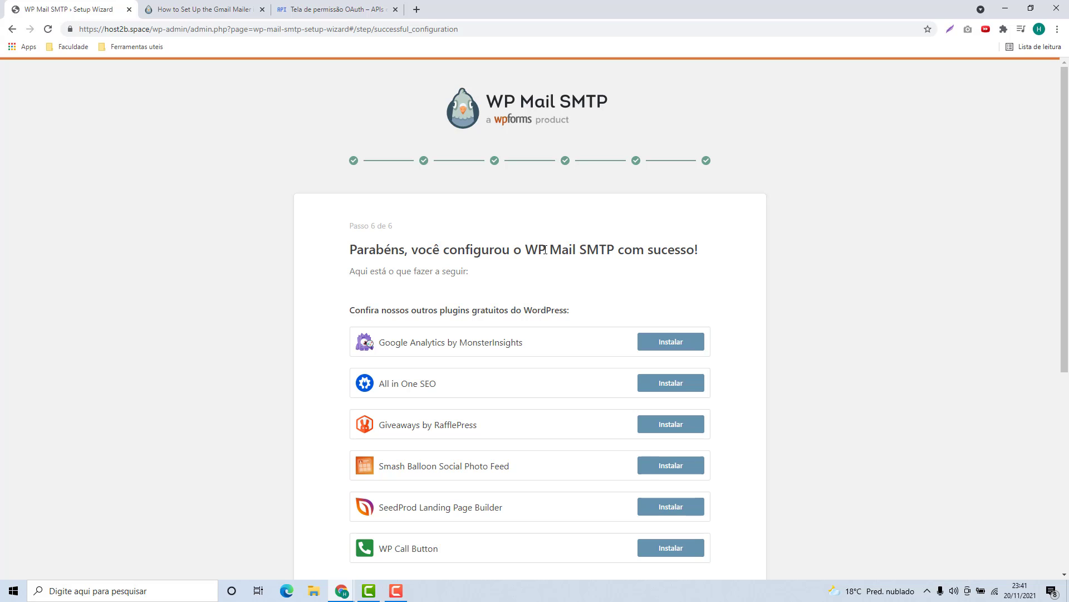
scroll(539, 243, "down", 5)
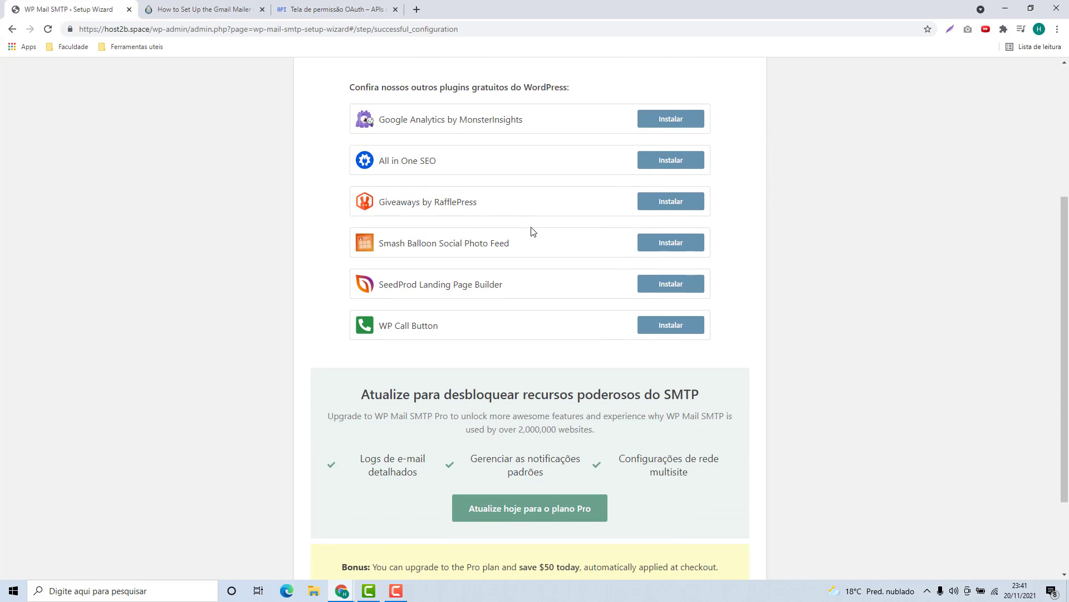
scroll(538, 234, "down", 1)
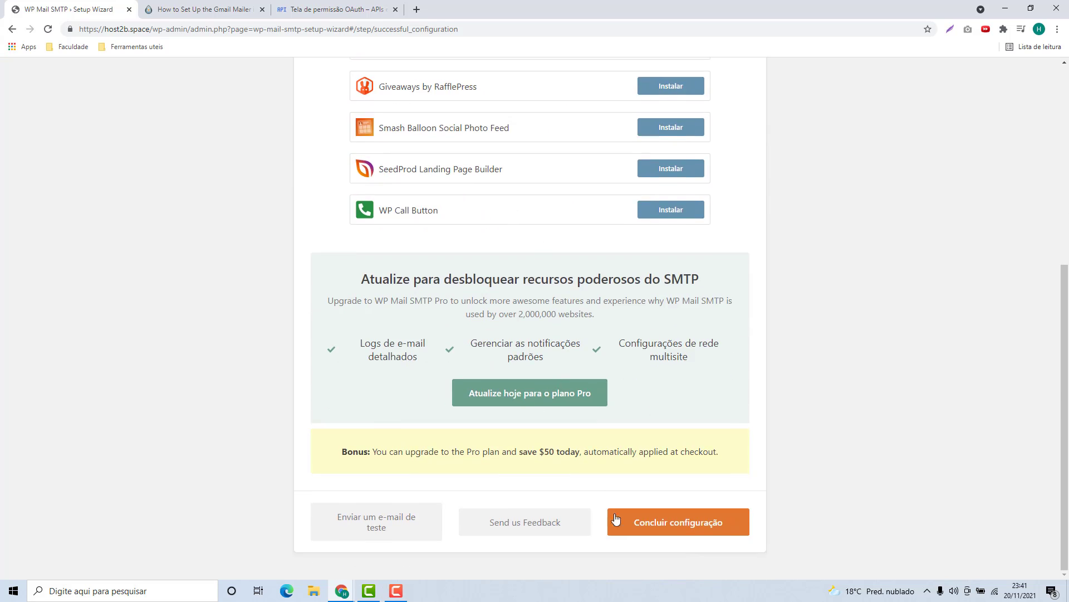
Open Enviar um e-mail de teste, set the recipient to the tutorial Gmail address, and send
left_click(376, 533)
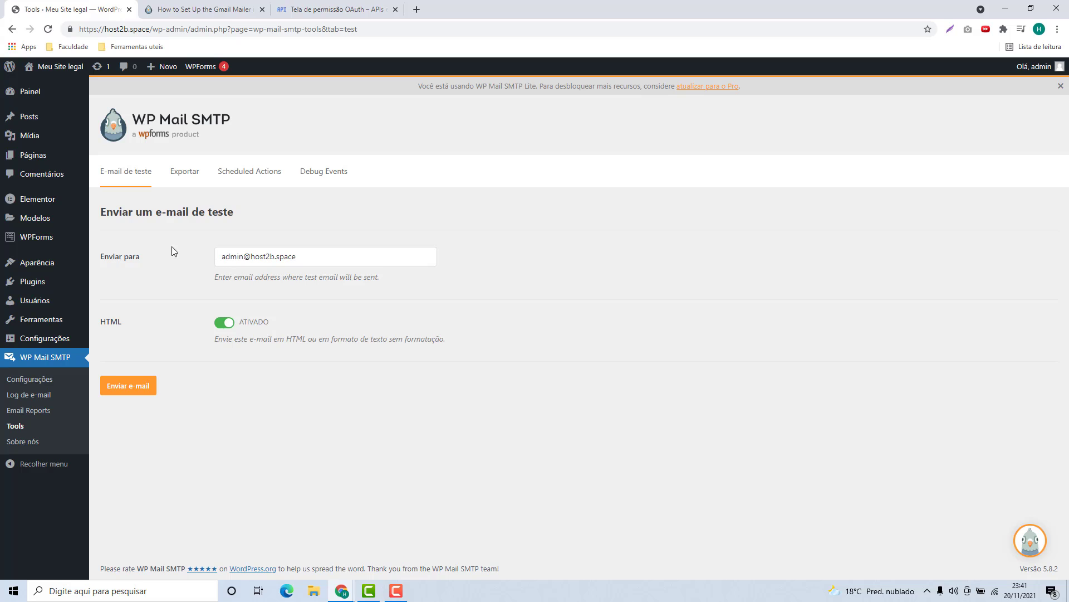
triple_click(299, 261)
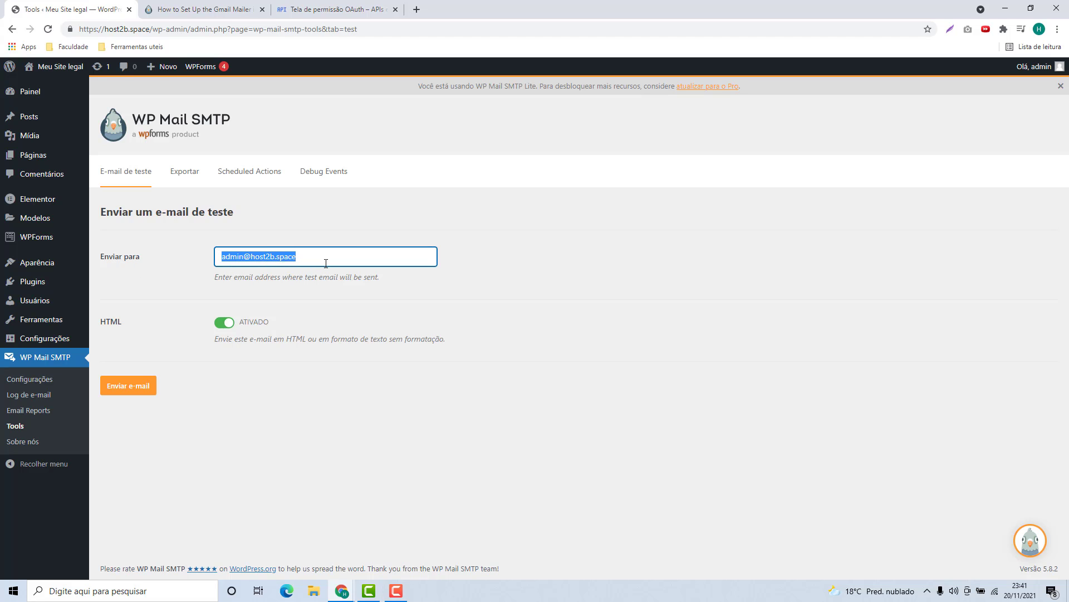
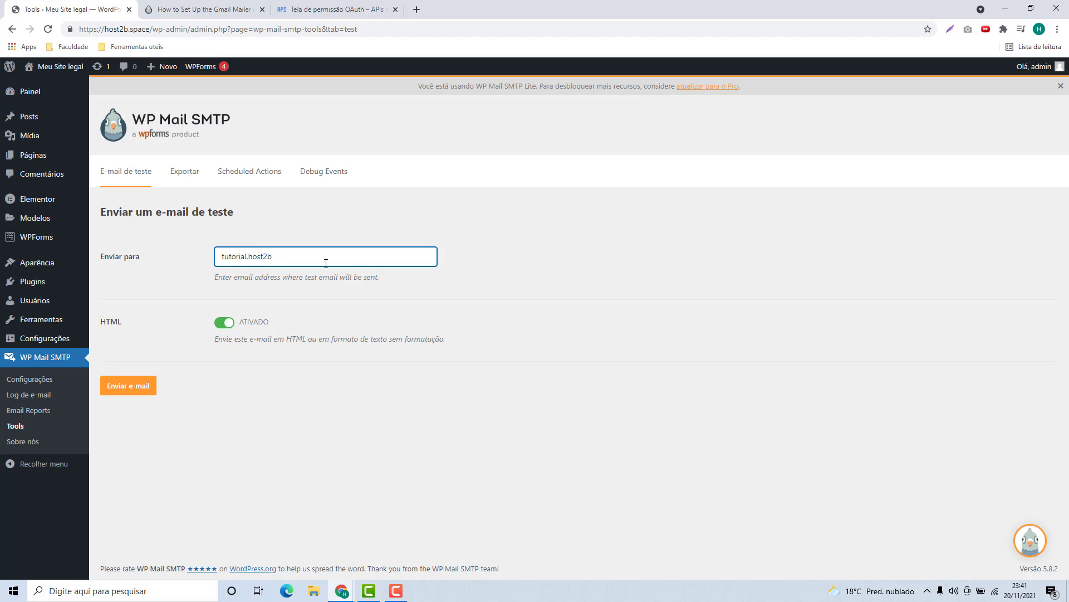
left_click(146, 390)
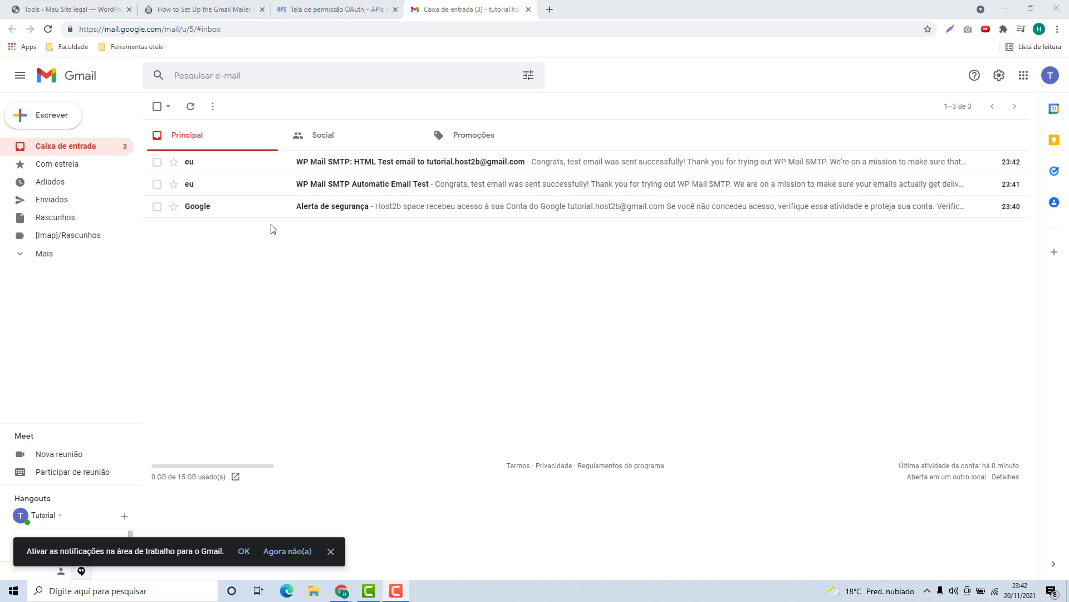
Read the 'WP Mail SMTP: HTML Test email' confirming success in Gmail, then return to the WordPress Success page
left_click(234, 164)
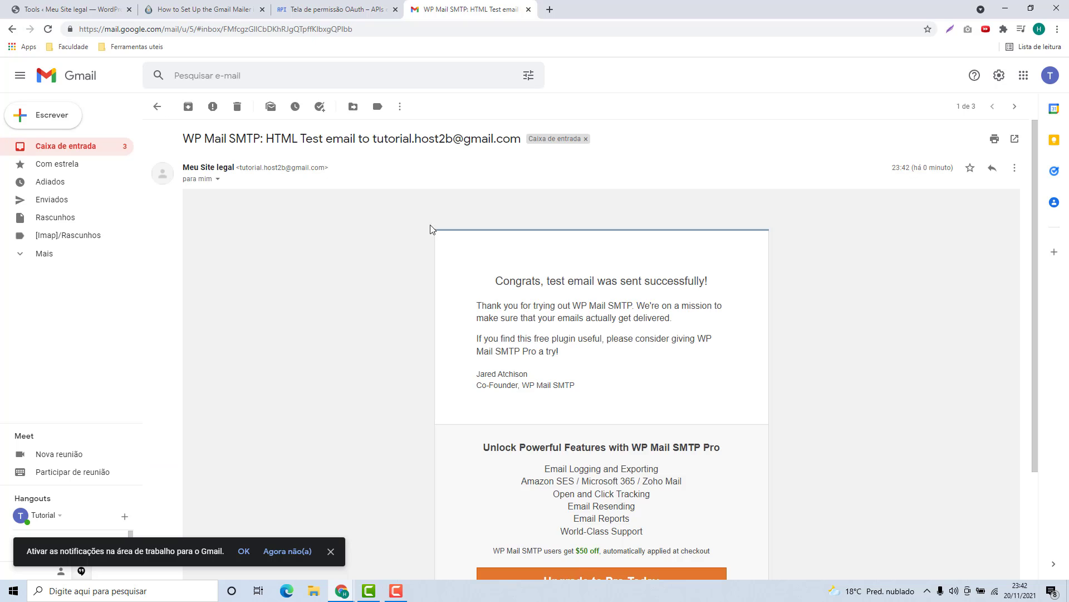
scroll(624, 340, "down", 3)
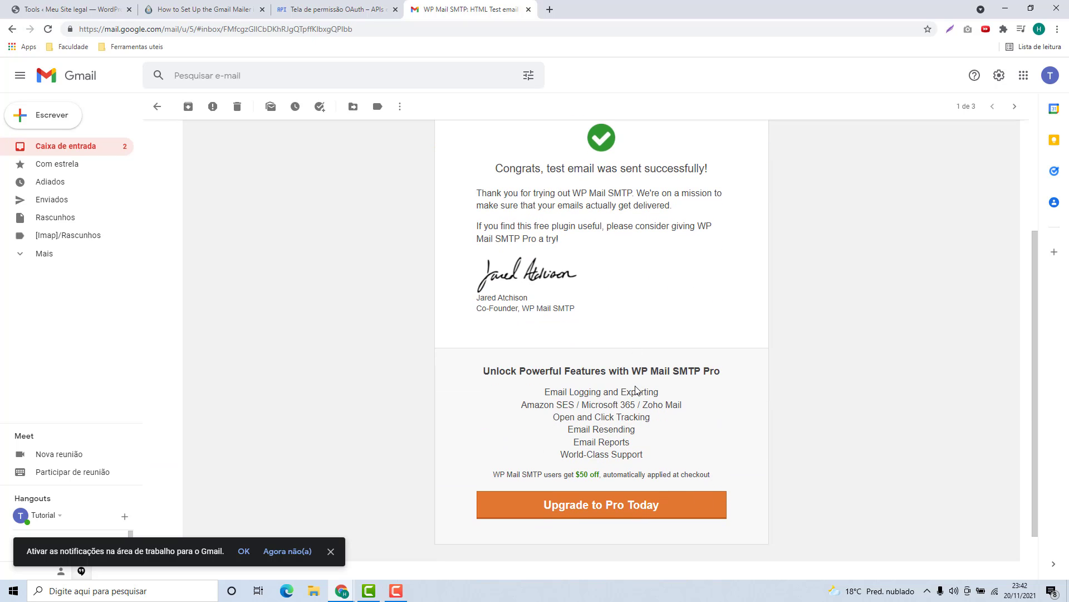
left_click(67, 10)
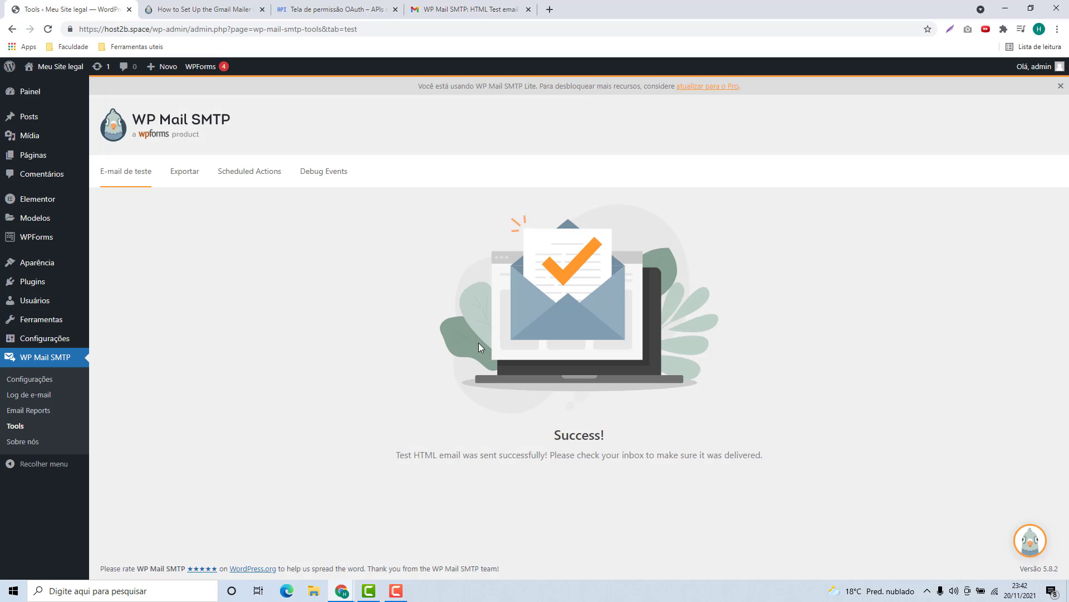